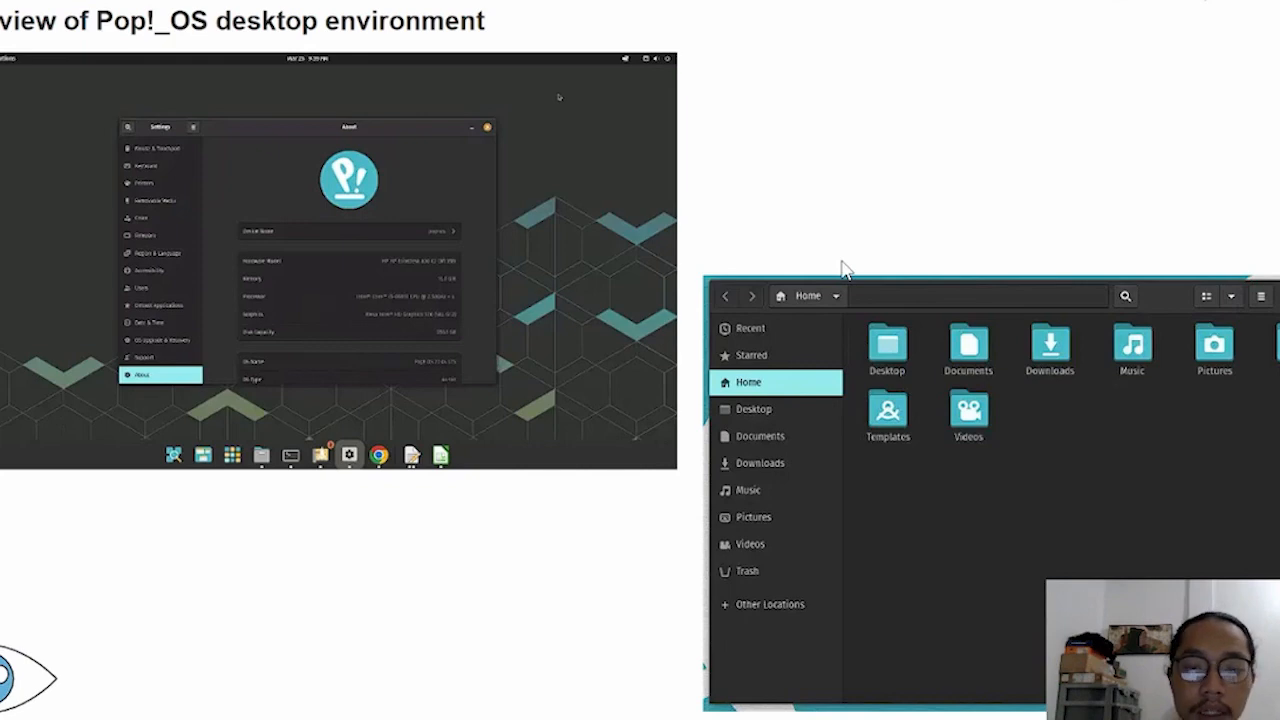
Alt+Tab from the presentation slides to the Ubuntu VMware Workstation window
key(alt+Tab)
key(alt+Tab)
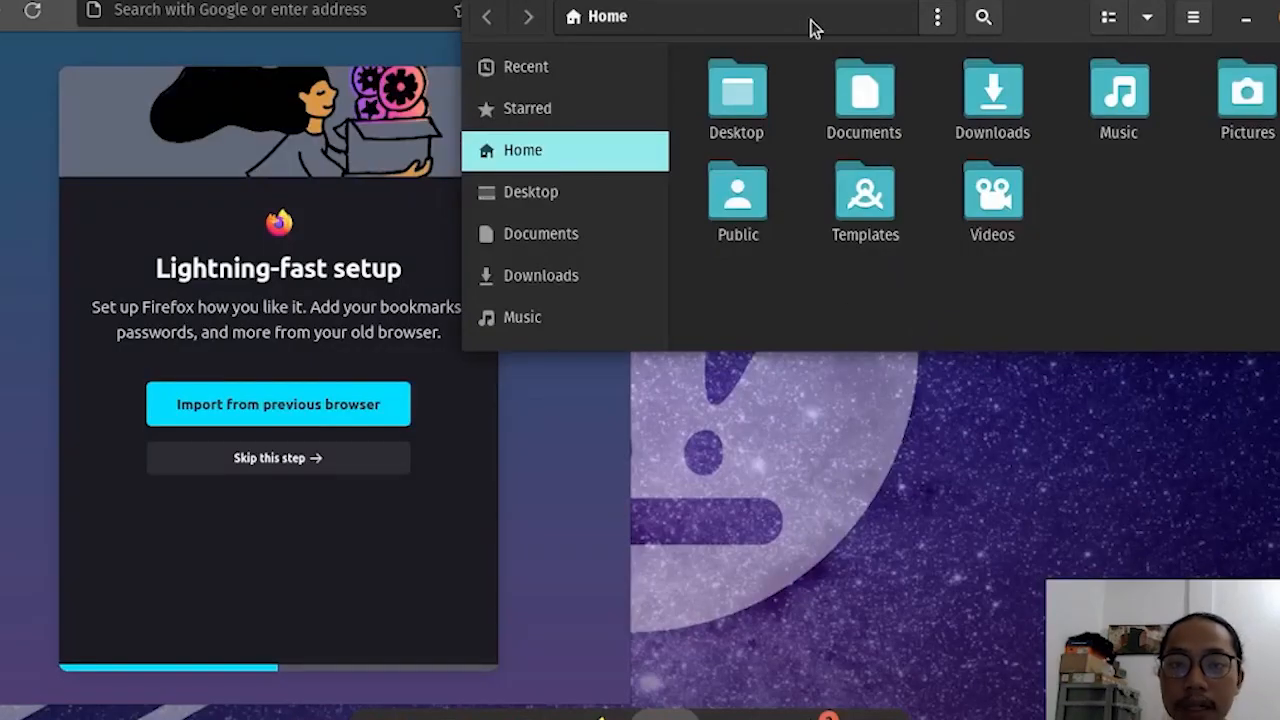
Move the Files window, then open the App Library's Office, System and Utilities folders
mouse_move(1040, 20)
mouse_down()
mouse_move(951, 63)
mouse_move(991, 86)
mouse_move(1046, 4)
mouse_up()
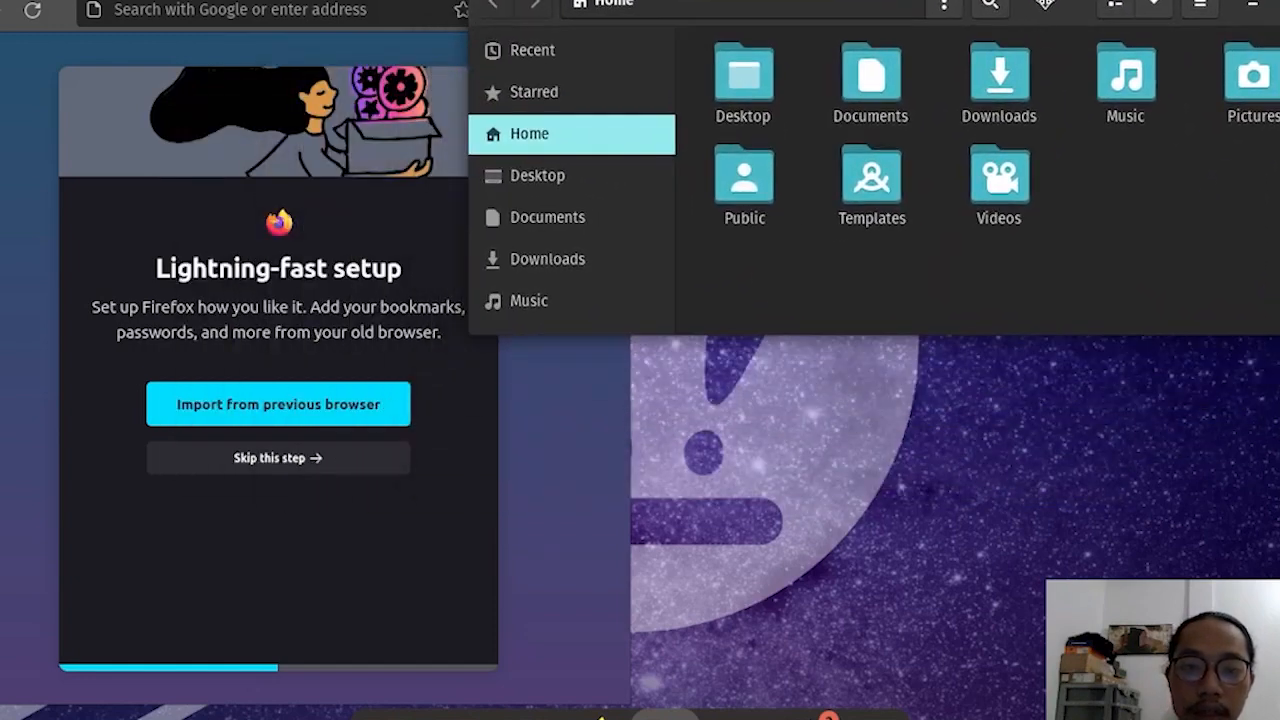
click(1146, 463)
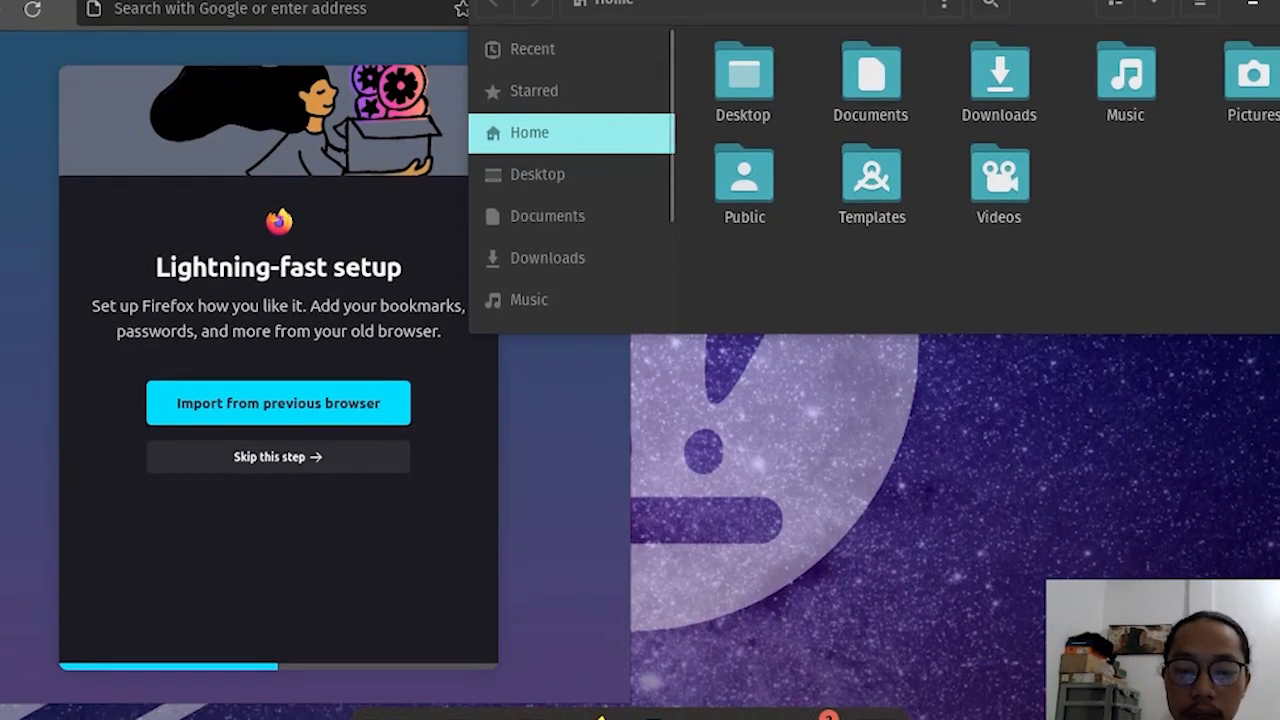
click(524, 714)
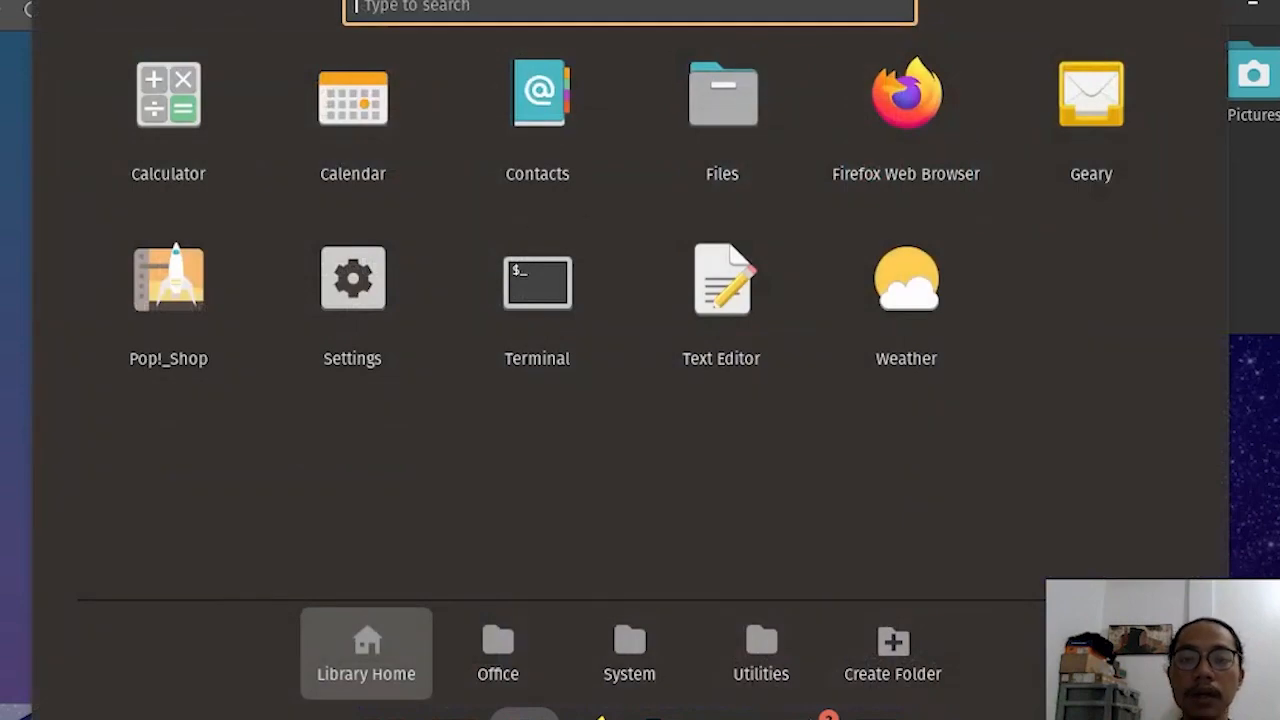
click(498, 650)
click(629, 650)
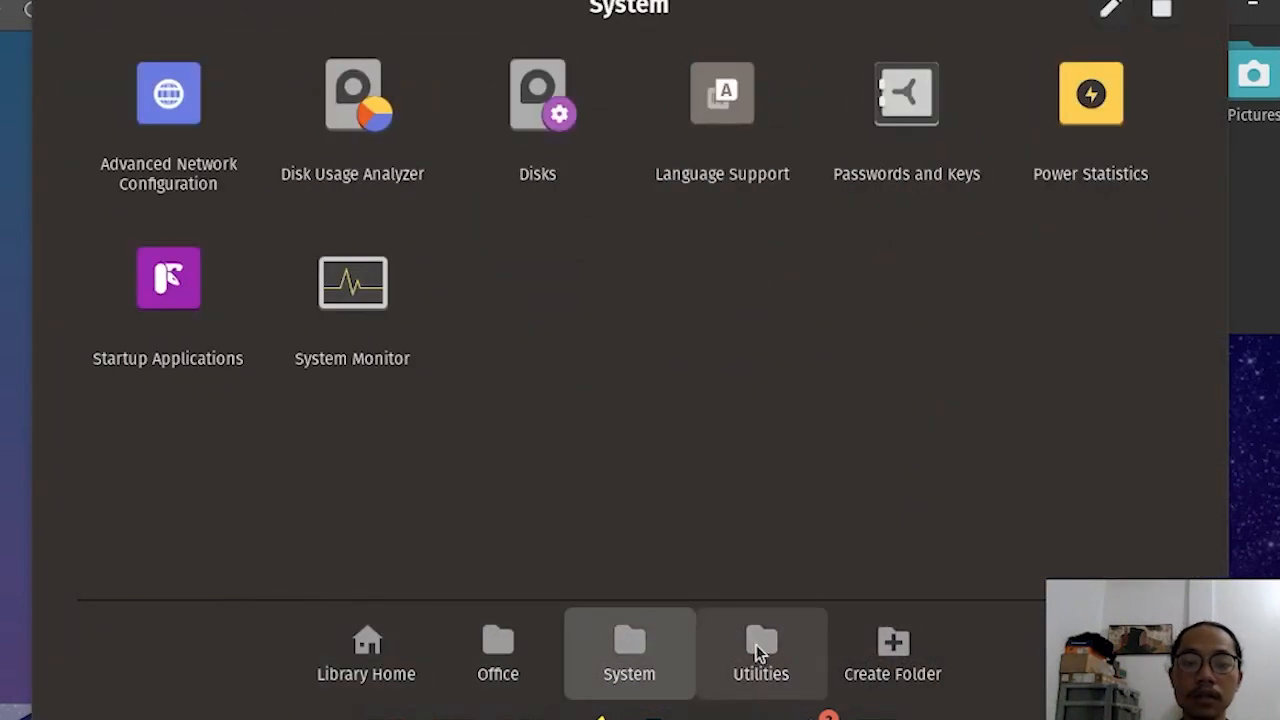
click(758, 652)
Cycle again through System, Library Home, Office and Utilities, then close the library
click(634, 660)
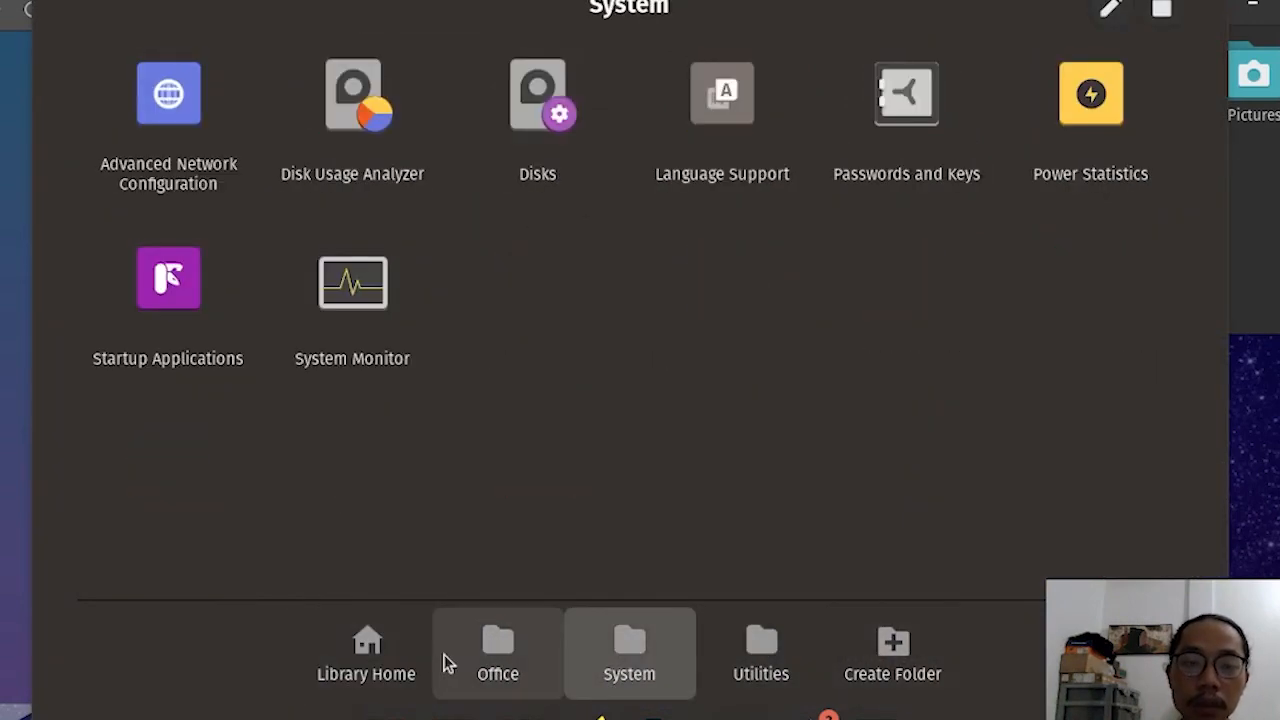
click(390, 668)
click(493, 665)
click(615, 665)
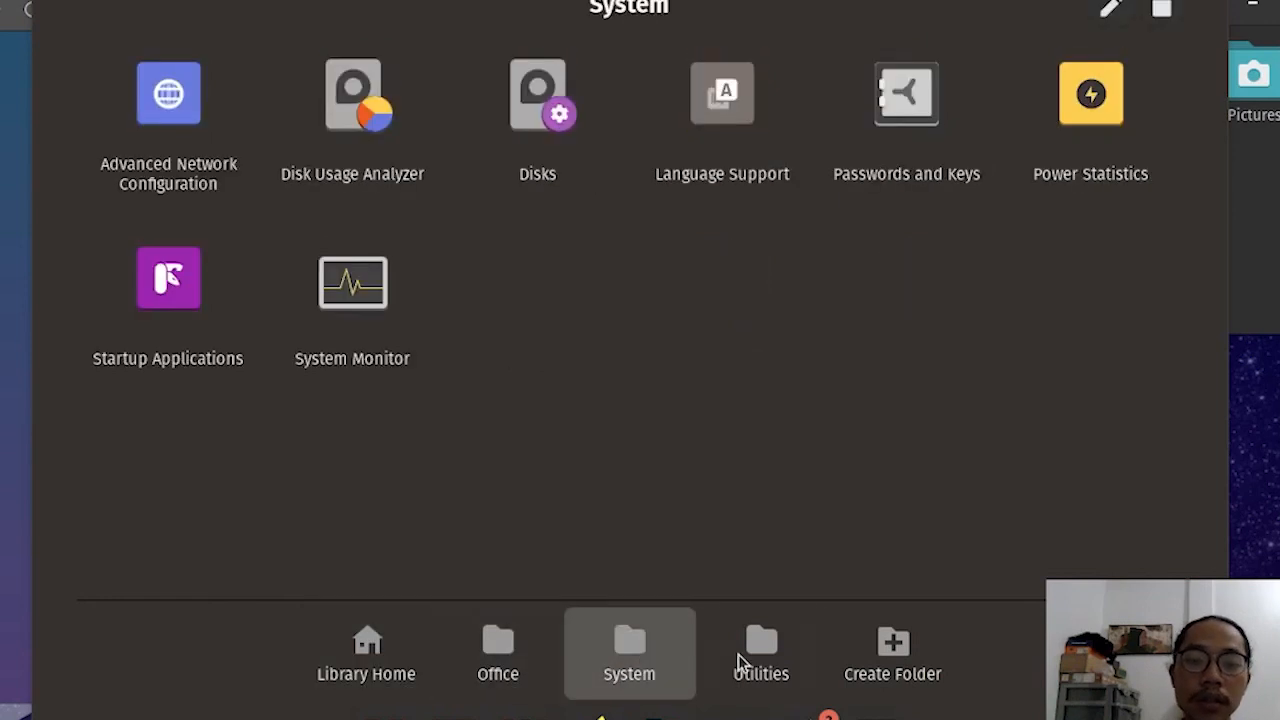
click(742, 658)
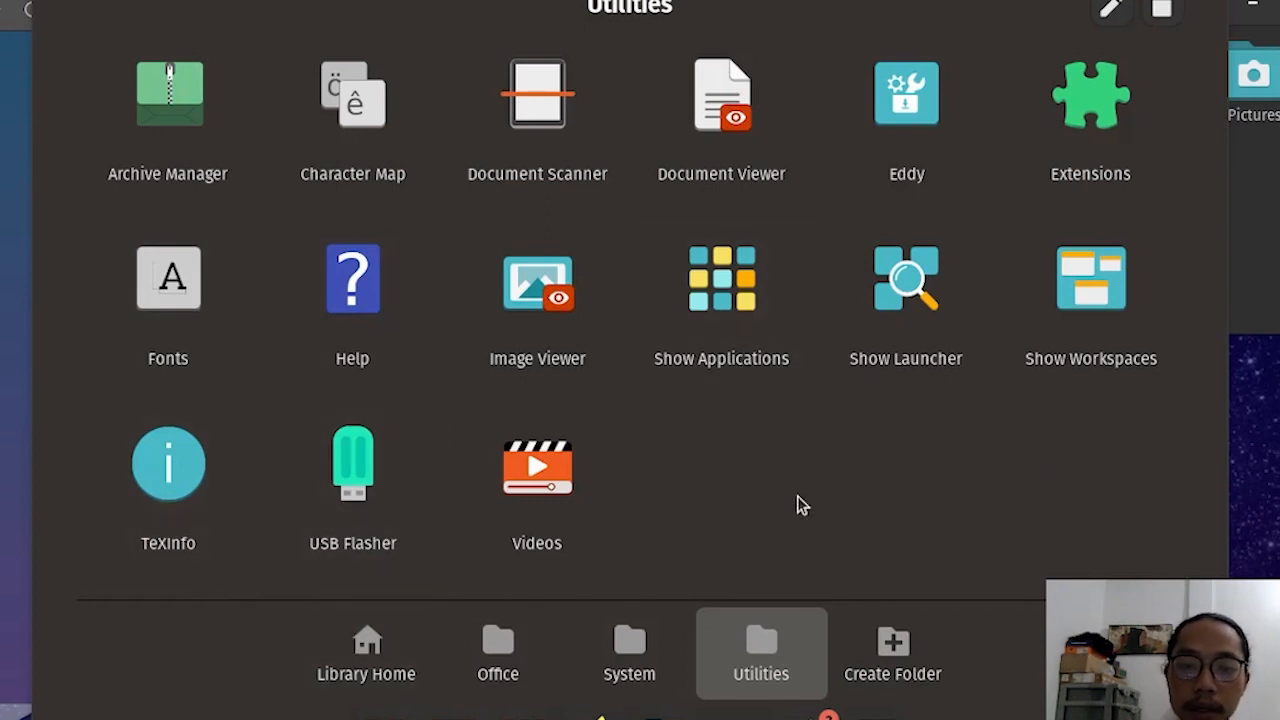
click(398, 678)
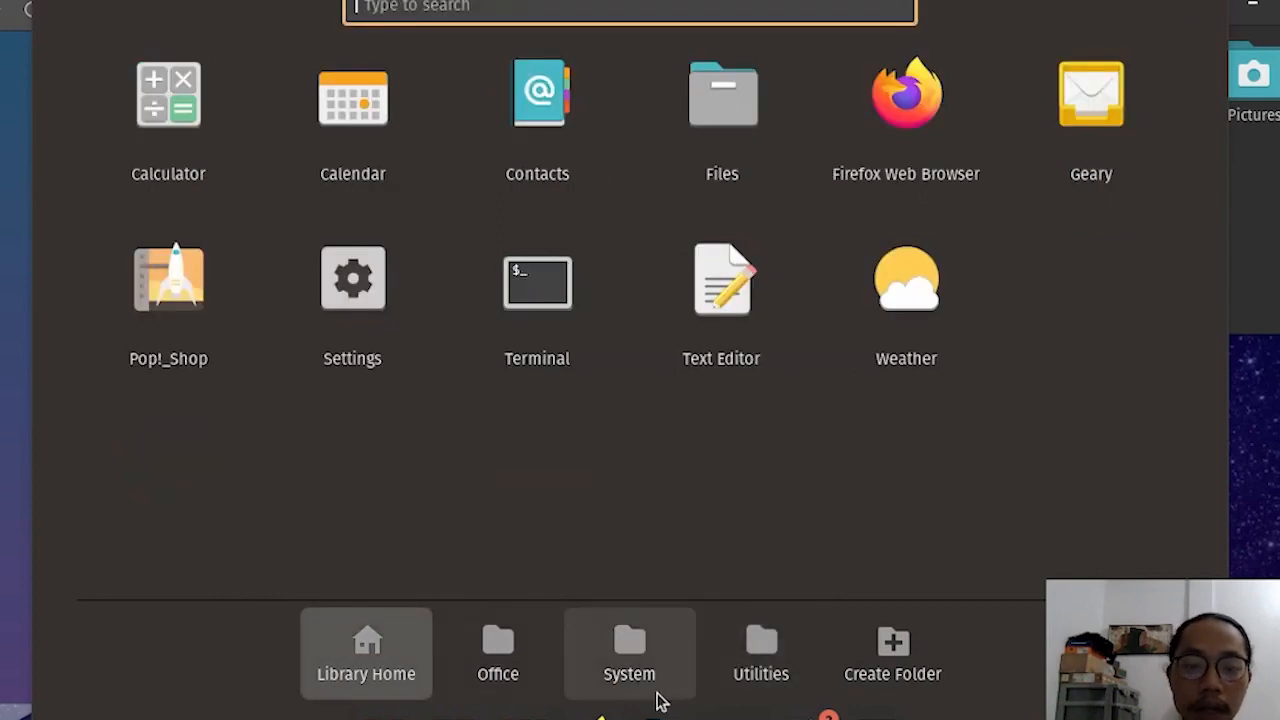
click(1276, 424)
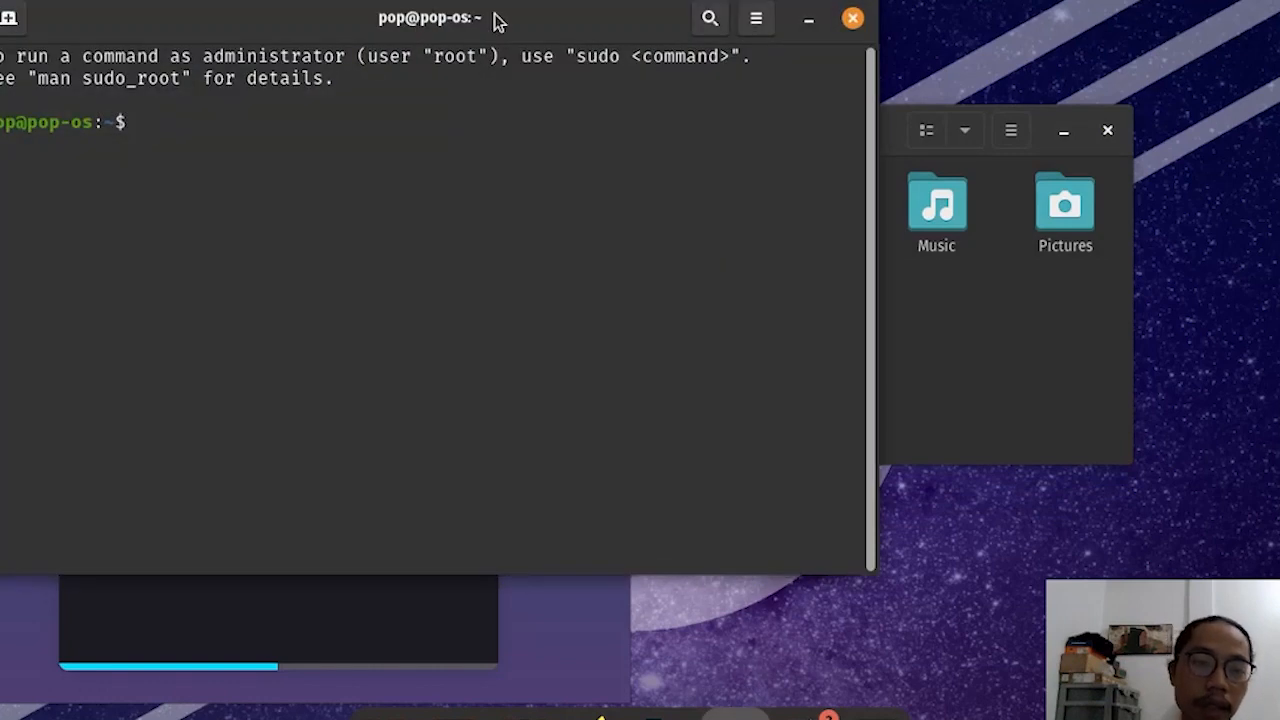
drag(494, 23, 742, 49)
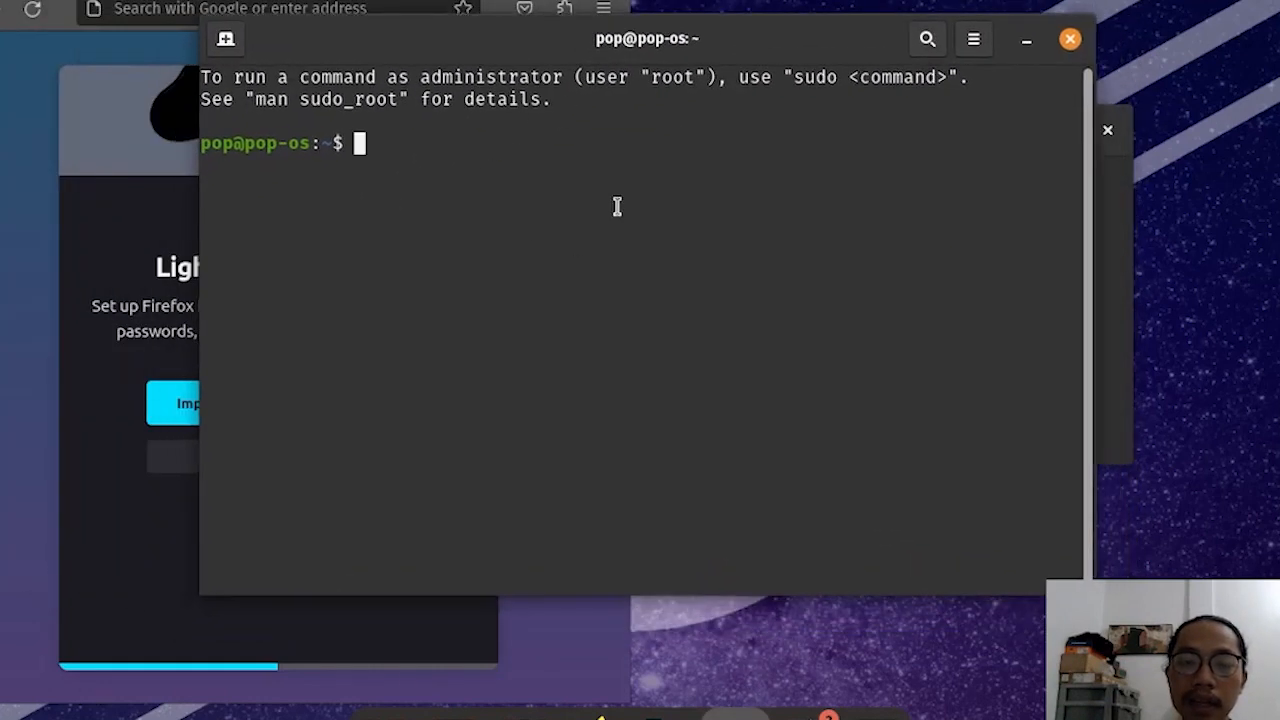
click(977, 44)
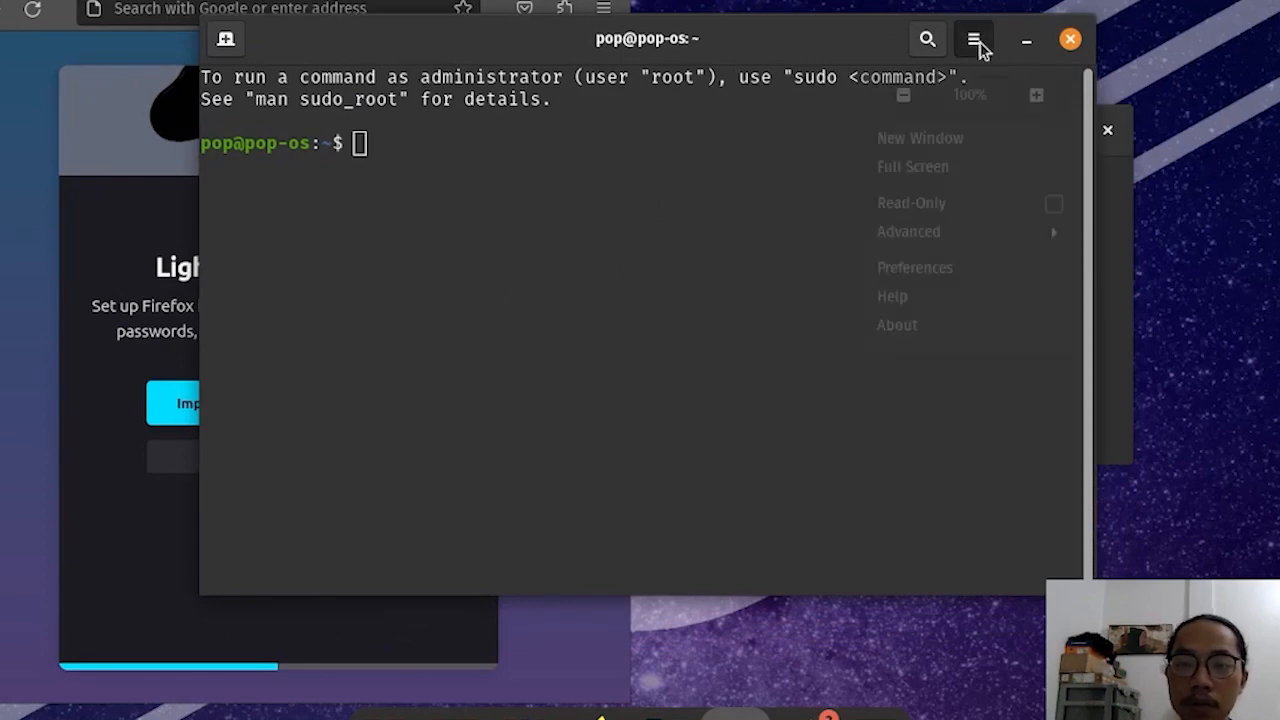
click(838, 48)
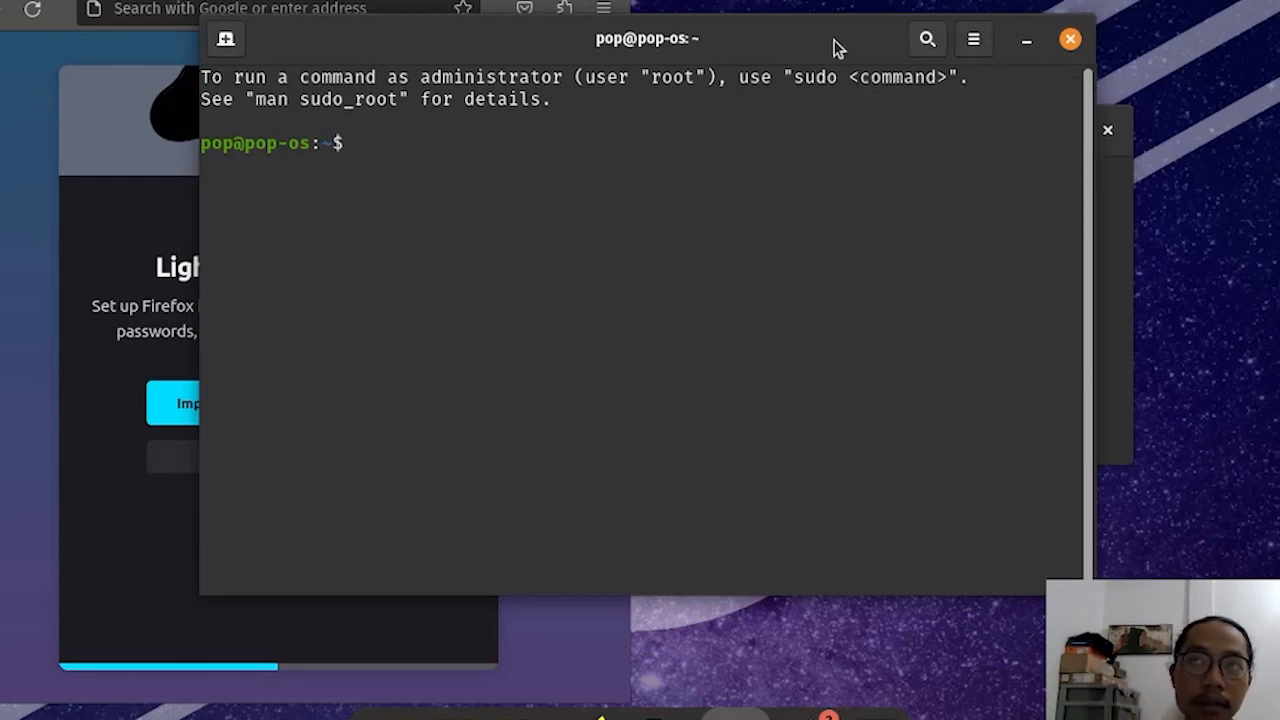
click(1072, 40)
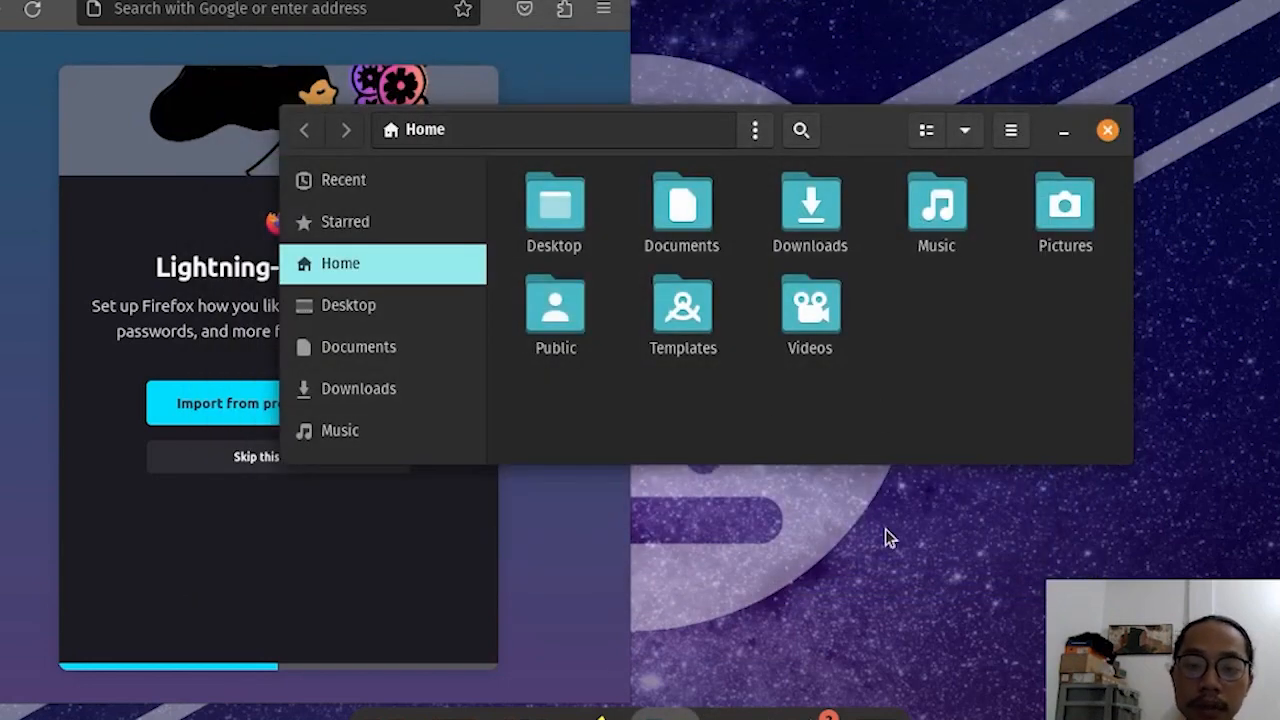
Launch Calendar from the App Library and make its window floating
click(525, 712)
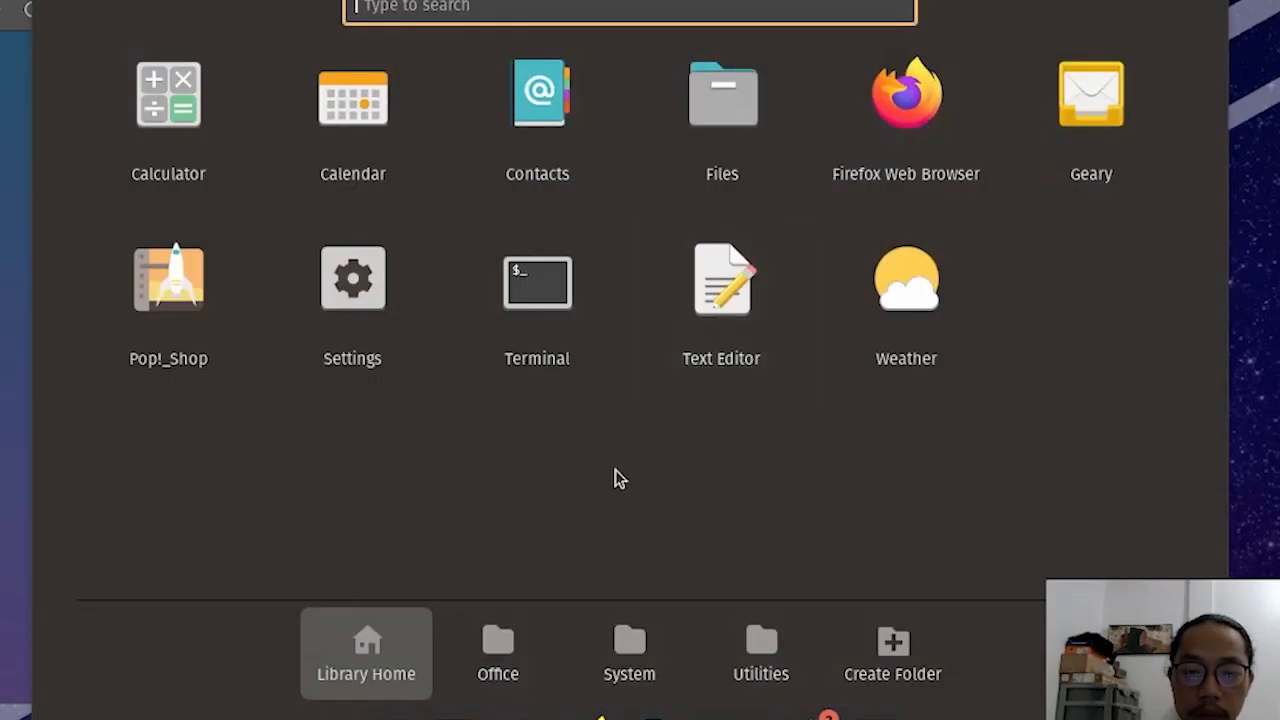
click(509, 651)
click(403, 646)
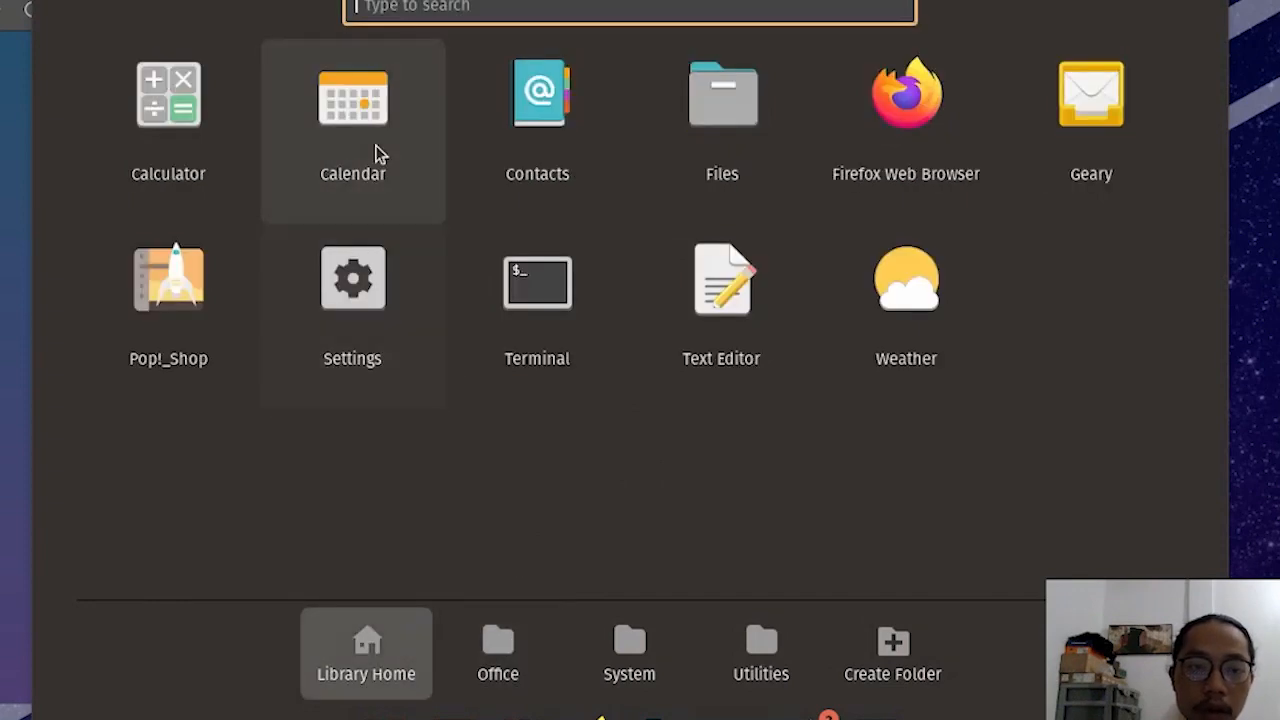
click(380, 151)
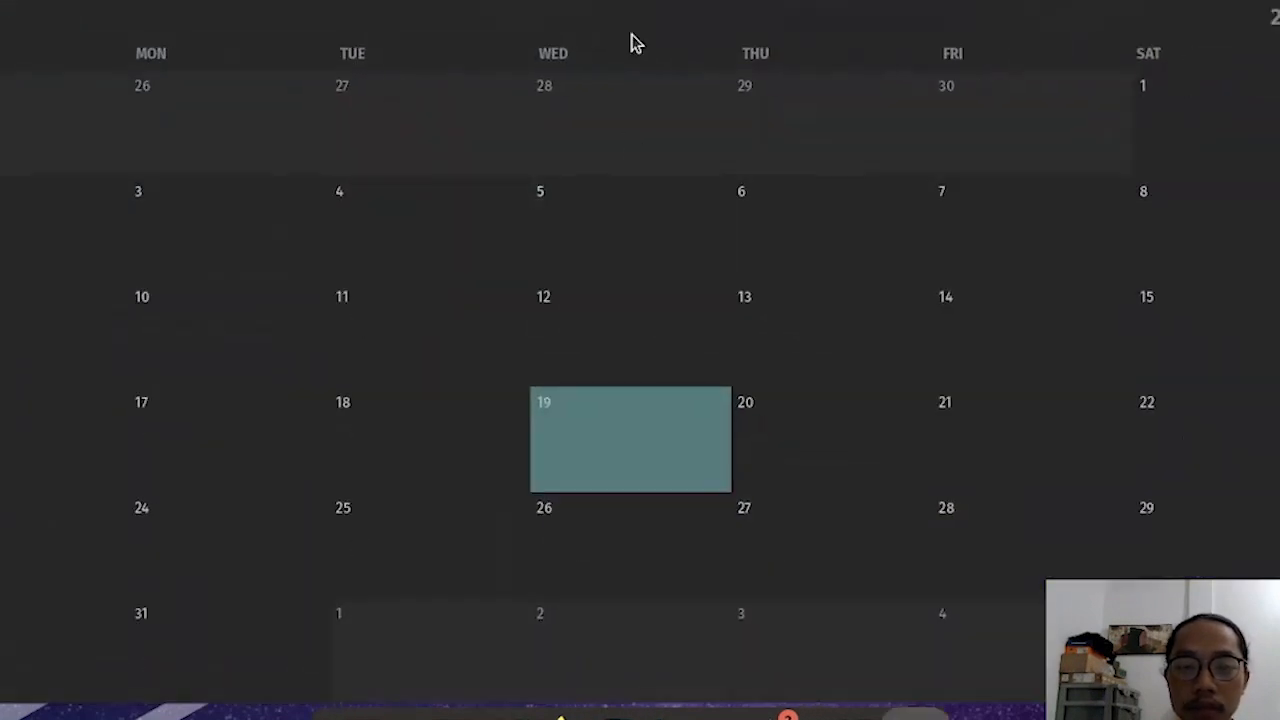
drag(959, 4, 952, 6)
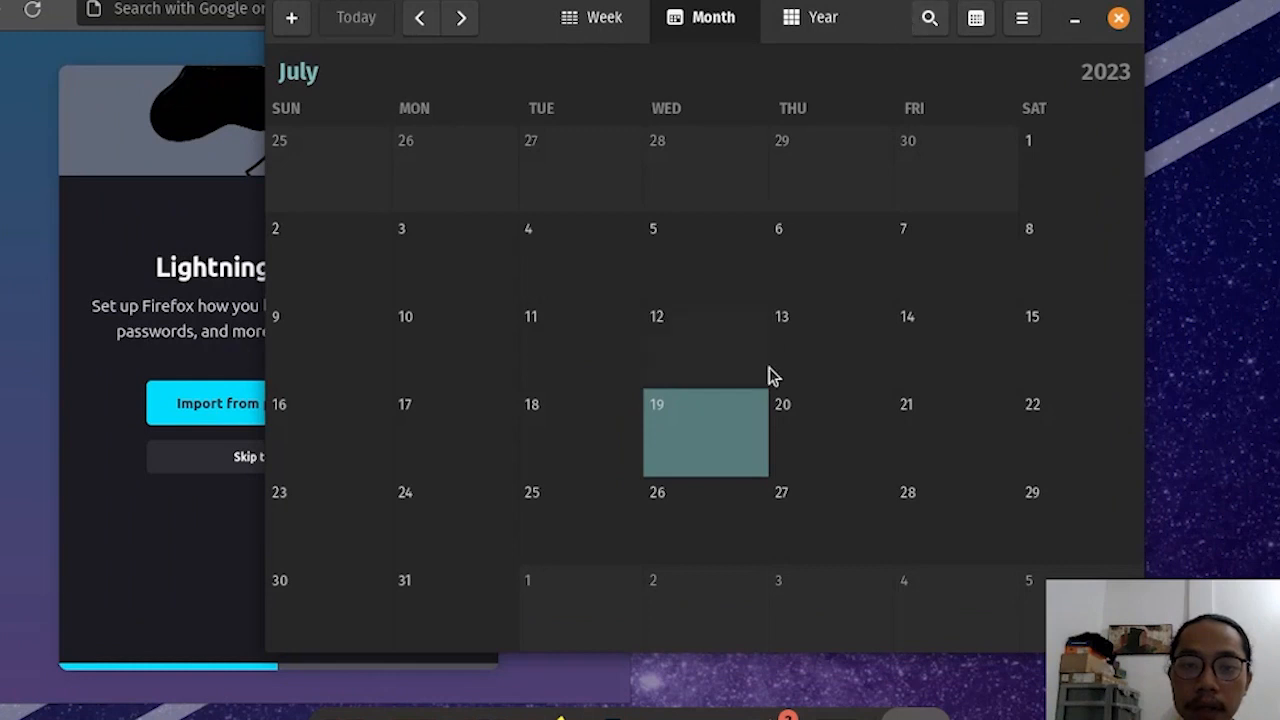
Step the calendar between June, July and August, ending on July 2023
click(424, 20)
click(460, 22)
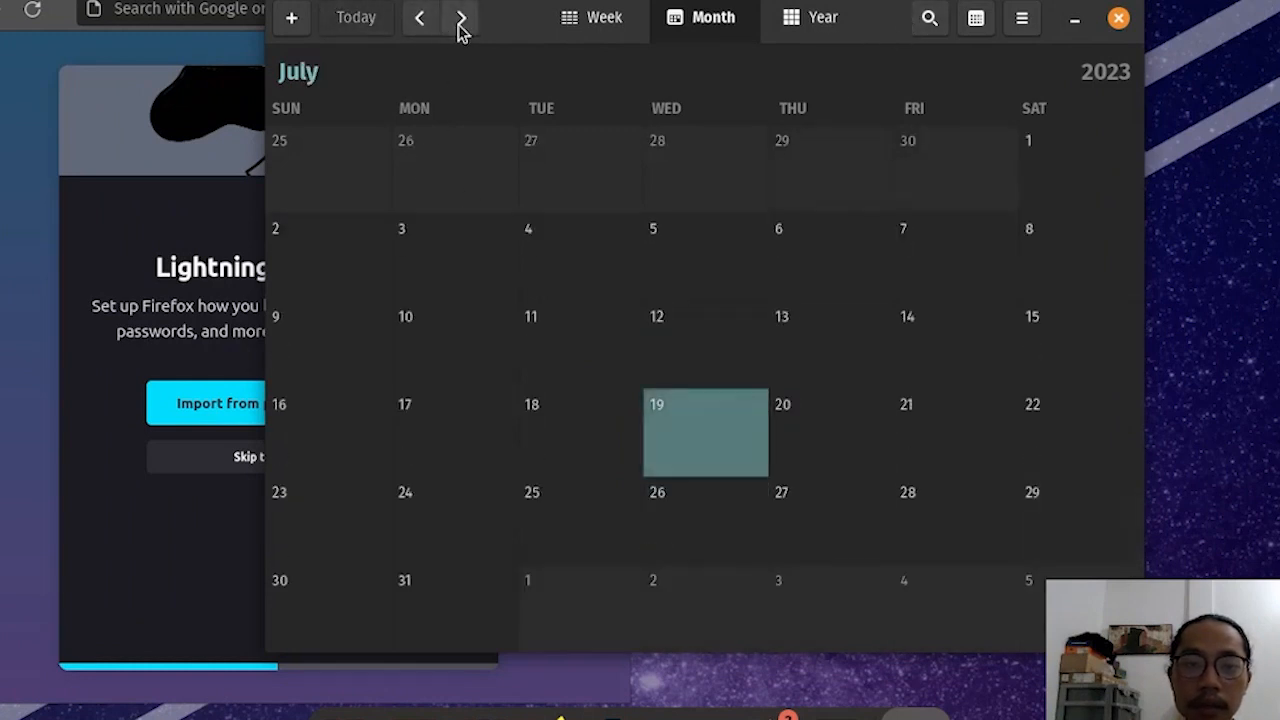
click(460, 22)
click(415, 28)
click(428, 26)
click(460, 20)
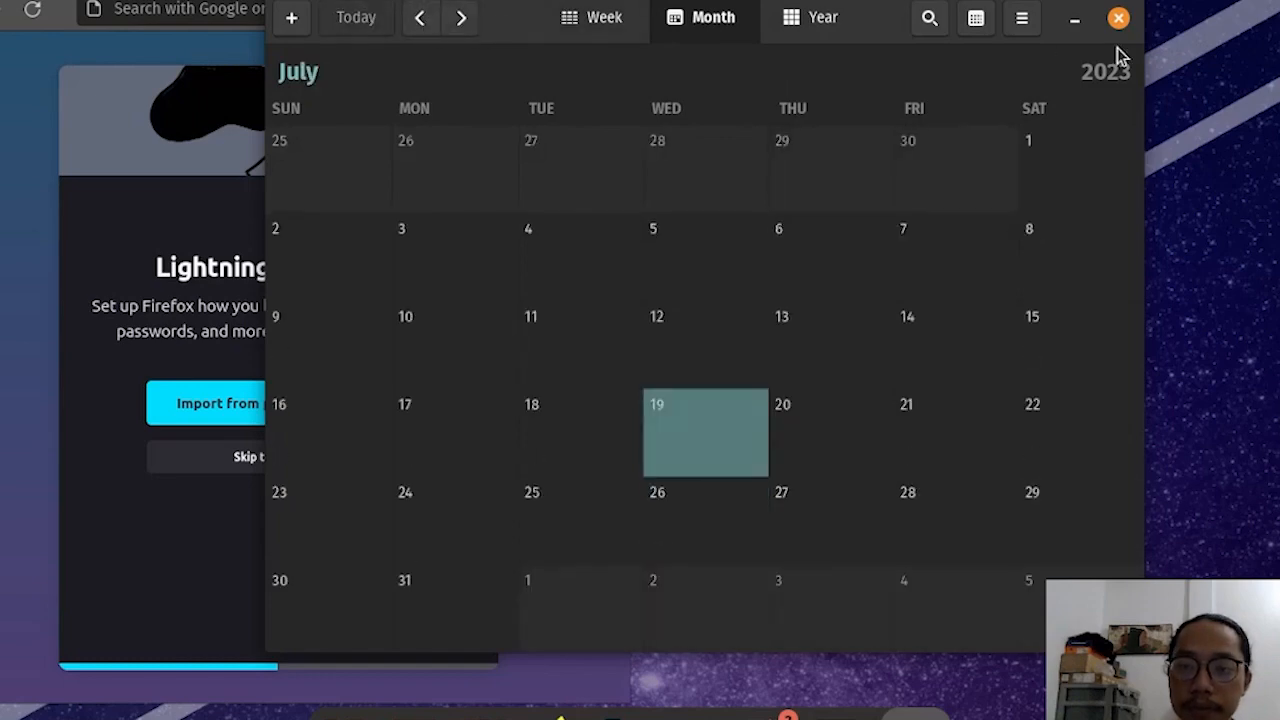
Close Calendar and launch Calculator from the App Library
click(1122, 19)
click(531, 714)
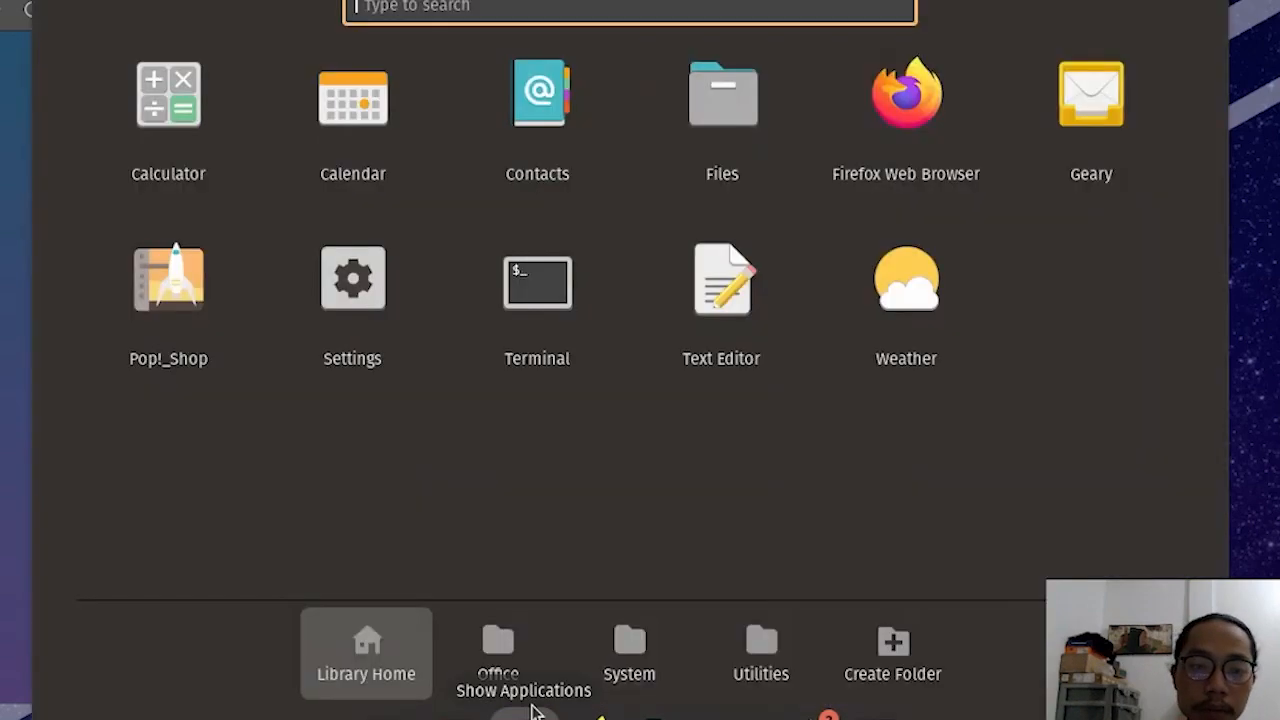
click(206, 157)
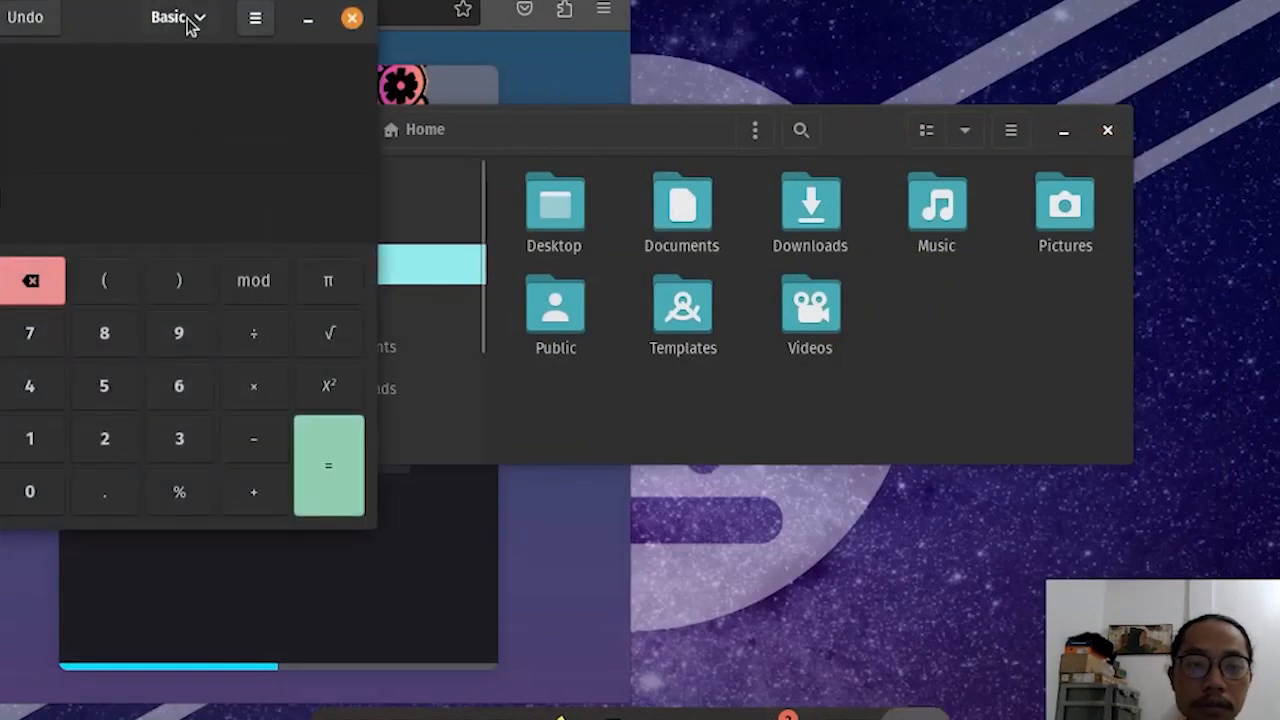
drag(190, 25, 946, 37)
click(966, 36)
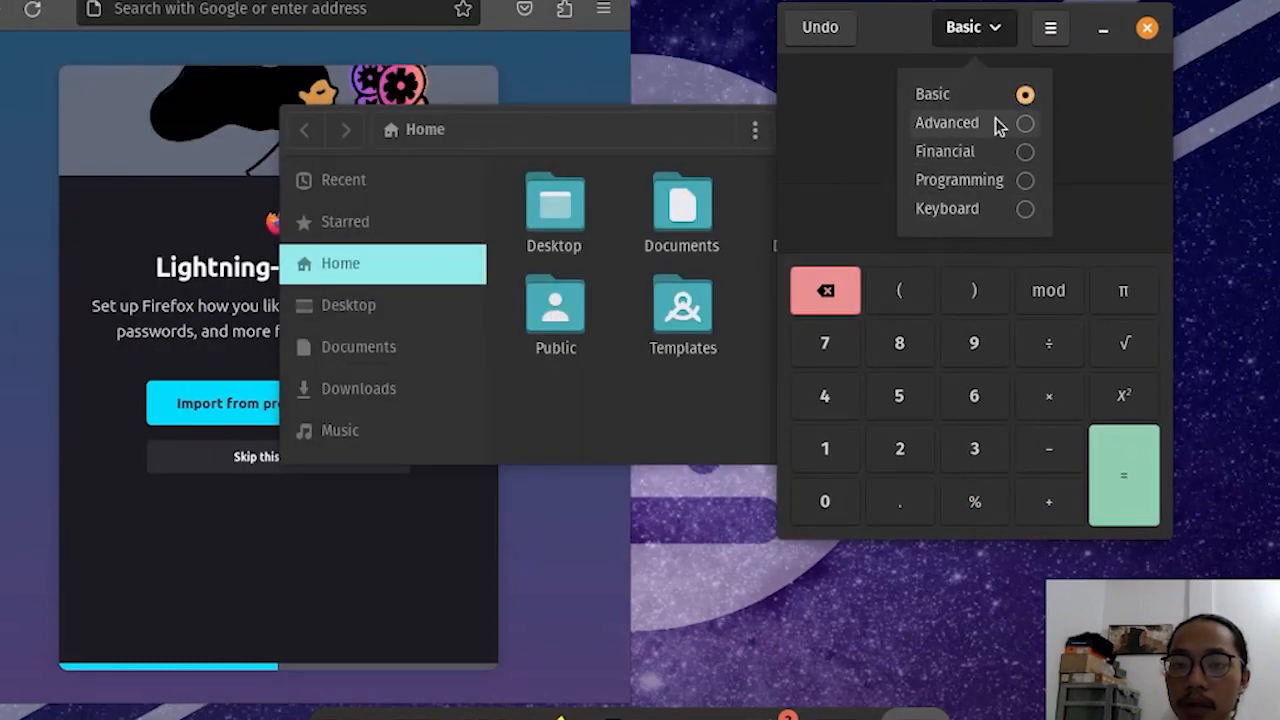
click(995, 122)
click(988, 35)
click(990, 151)
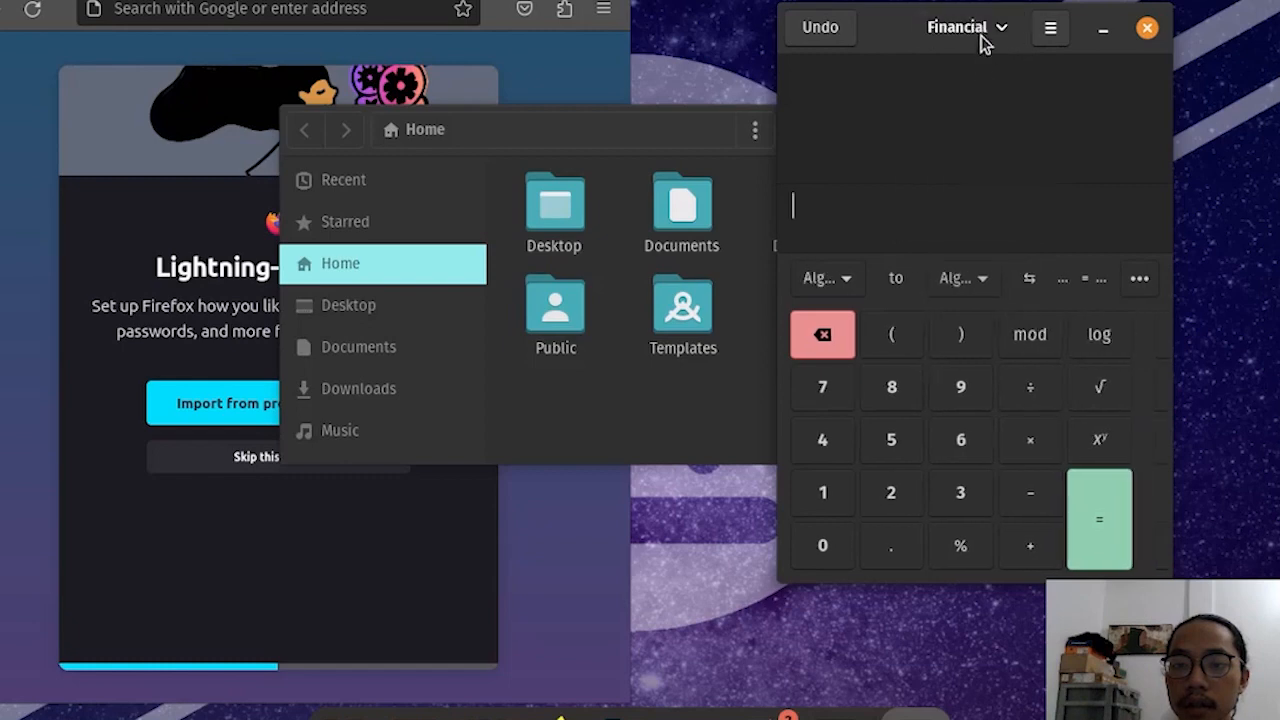
click(983, 40)
click(980, 177)
click(980, 27)
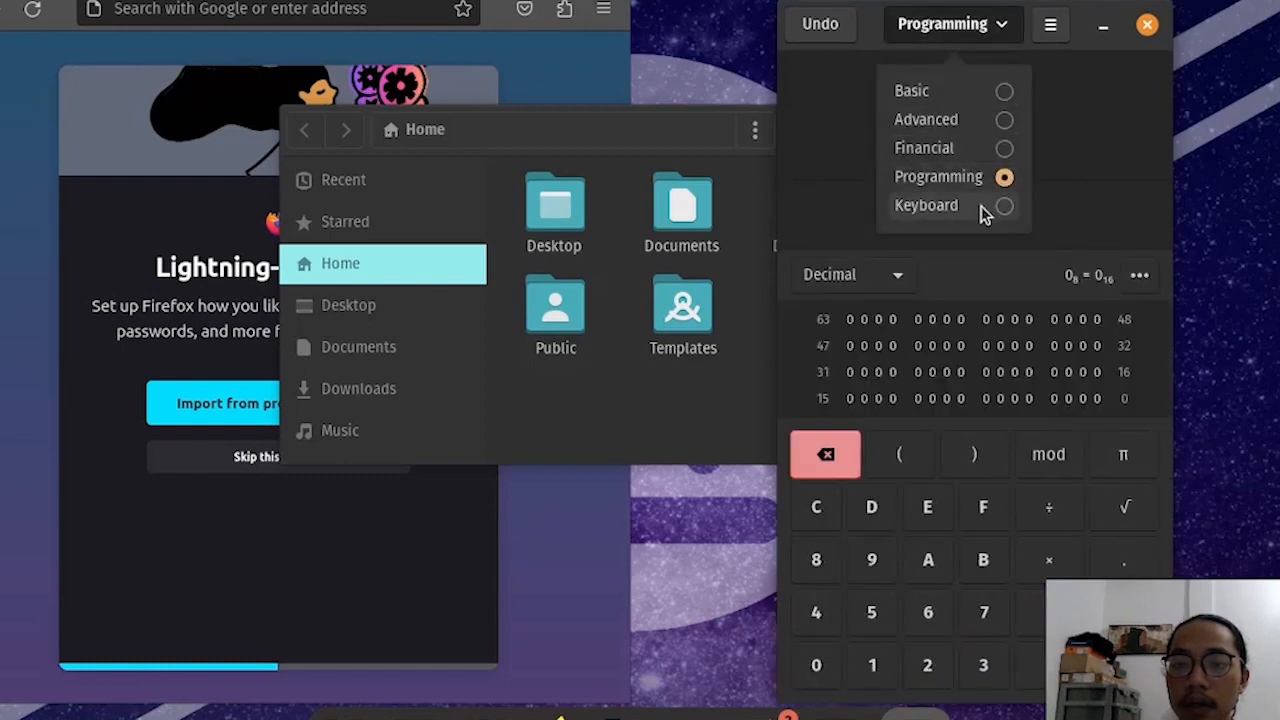
click(983, 206)
click(864, 76)
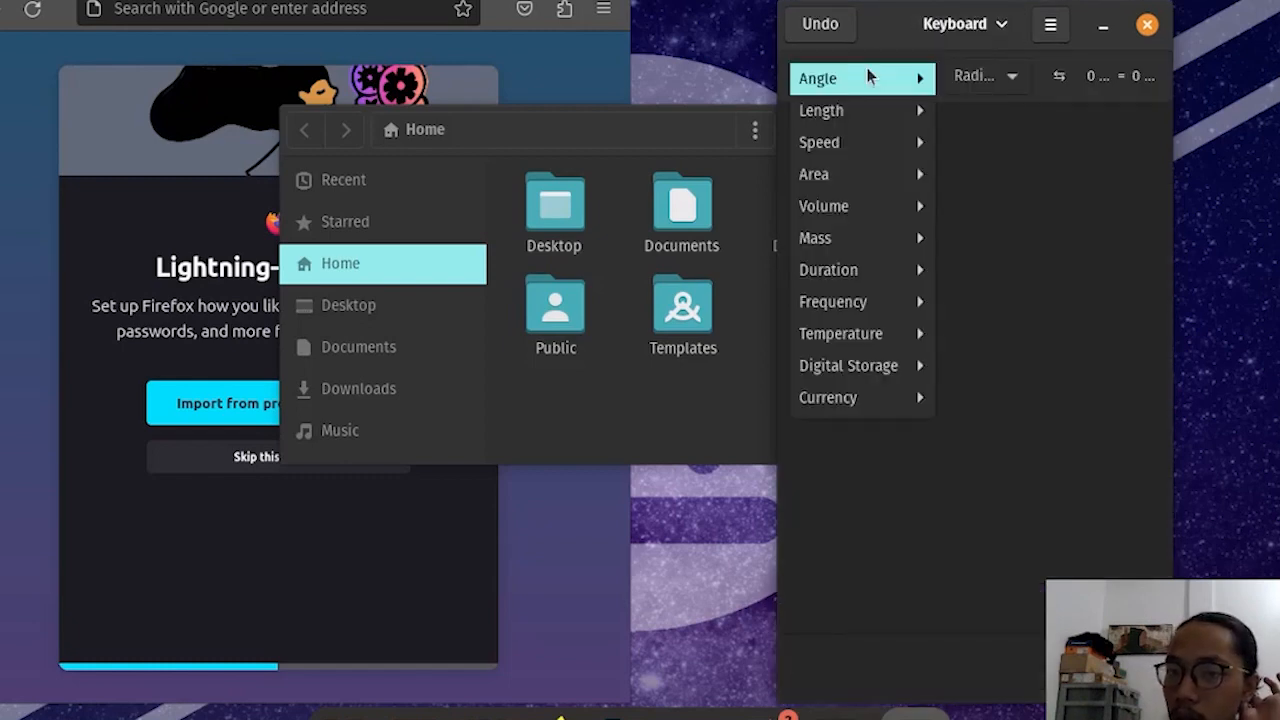
mouse_move(882, 278)
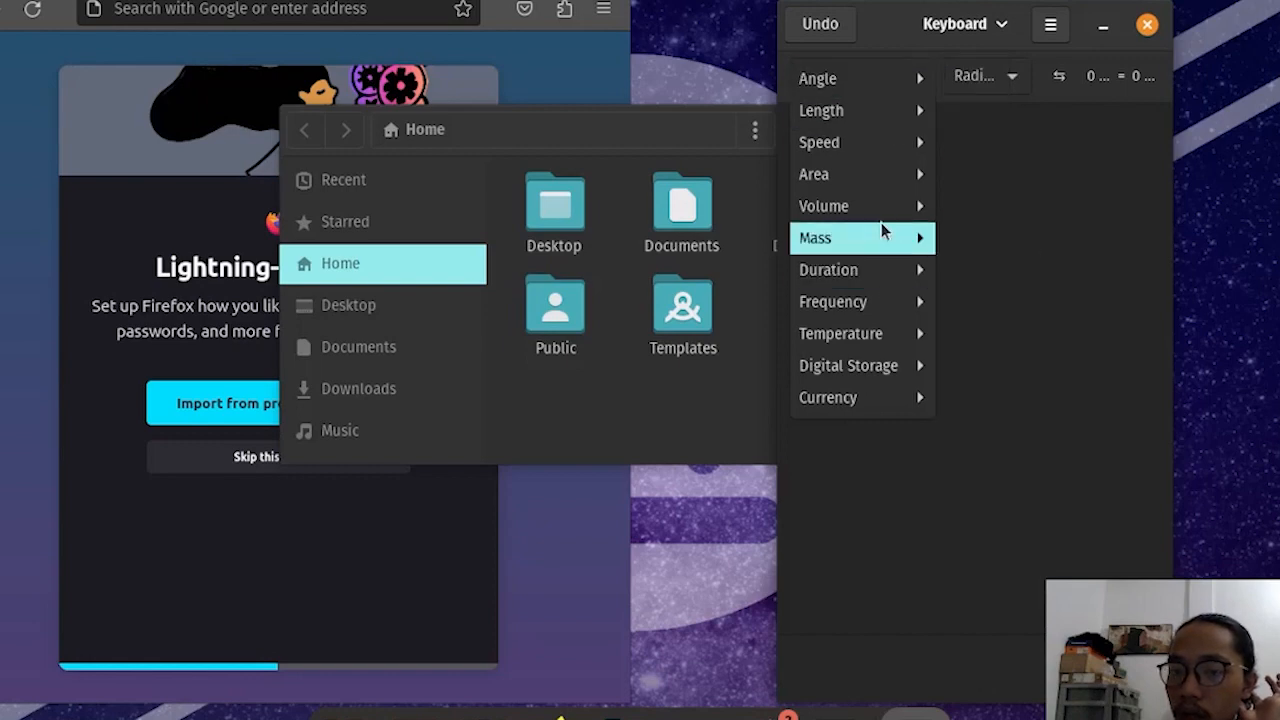
mouse_move(893, 220)
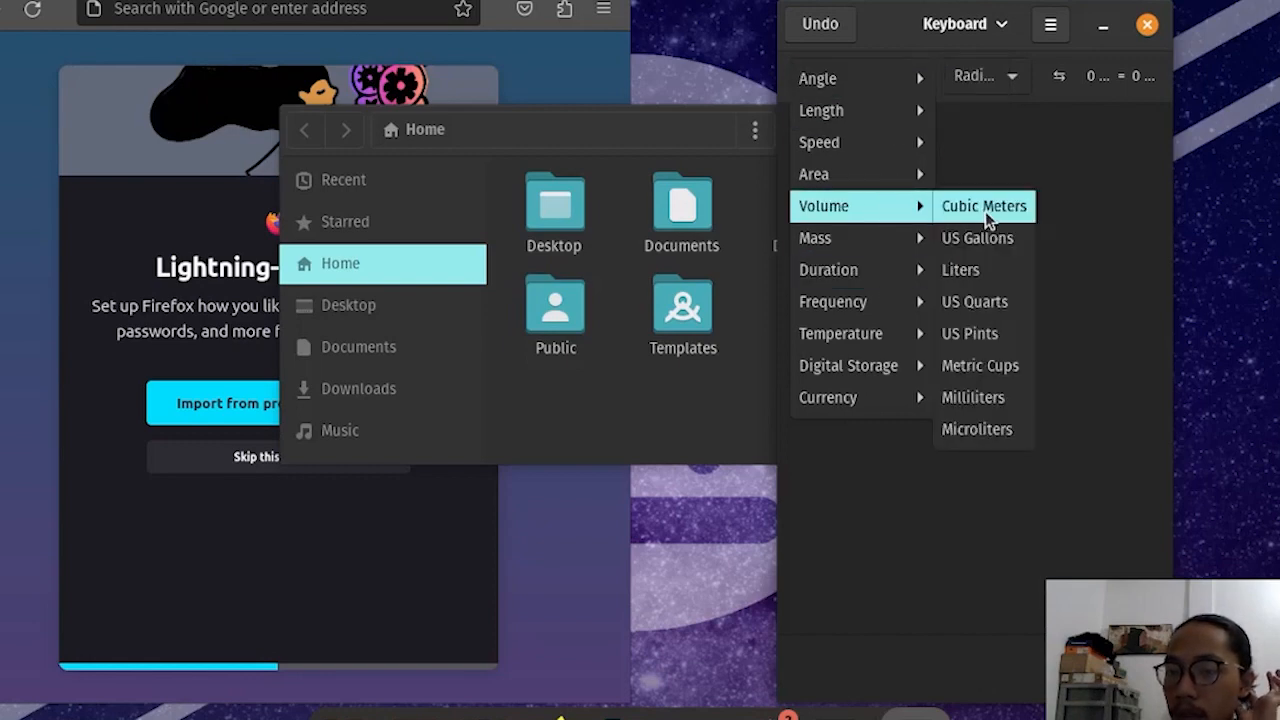
click(994, 80)
click(995, 88)
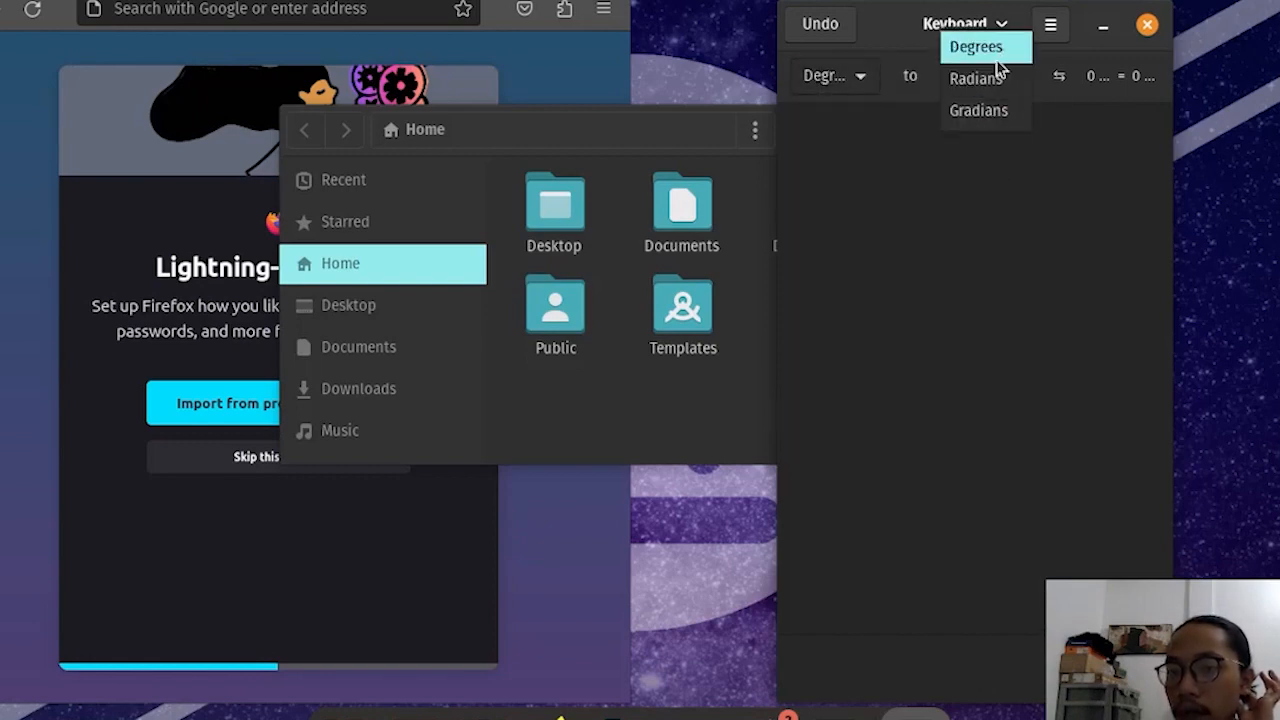
click(1000, 57)
click(1000, 86)
click(1003, 91)
click(865, 82)
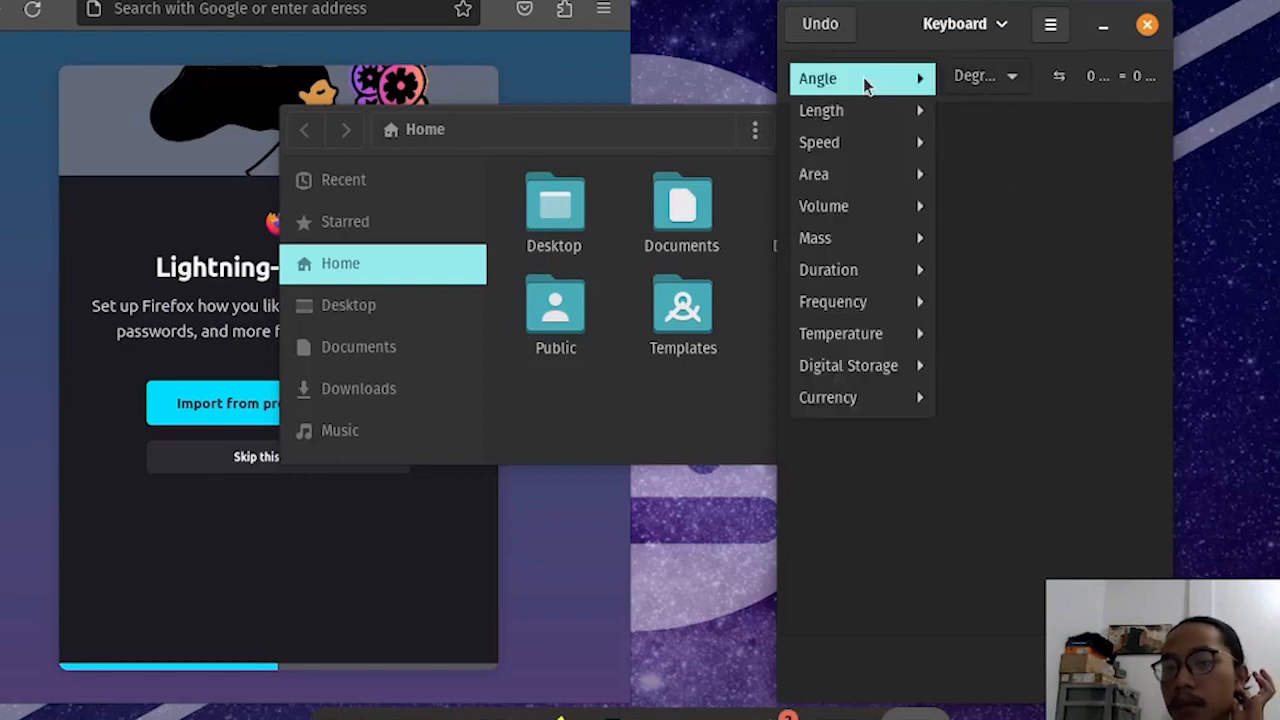
click(961, 31)
click(958, 28)
click(966, 88)
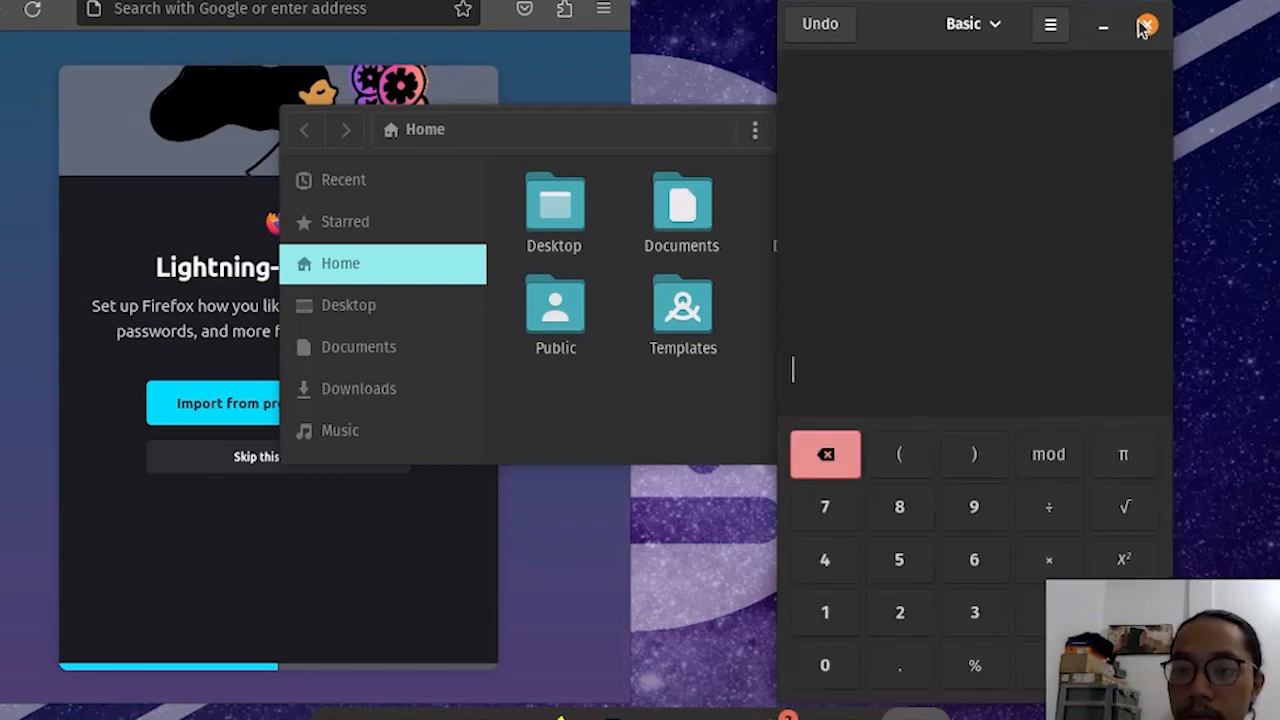
click(1146, 24)
click(525, 716)
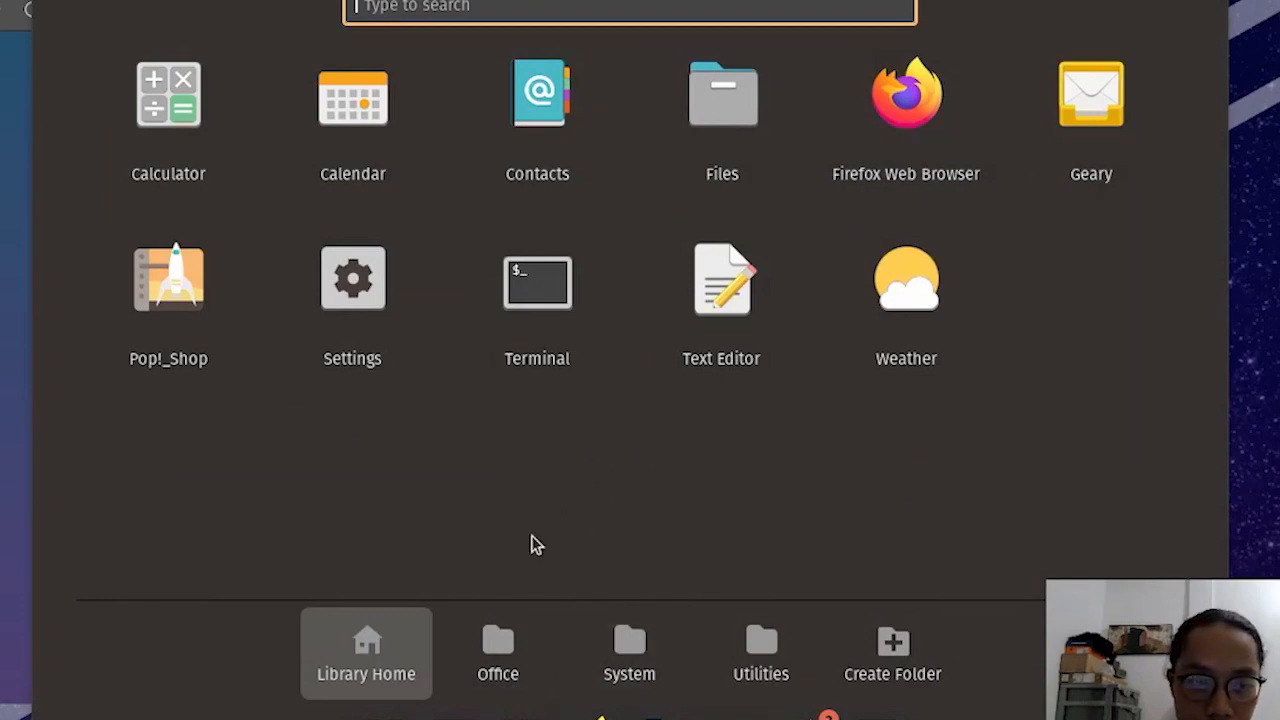
Launch Weather from the App Library and move its window right
click(498, 650)
click(405, 642)
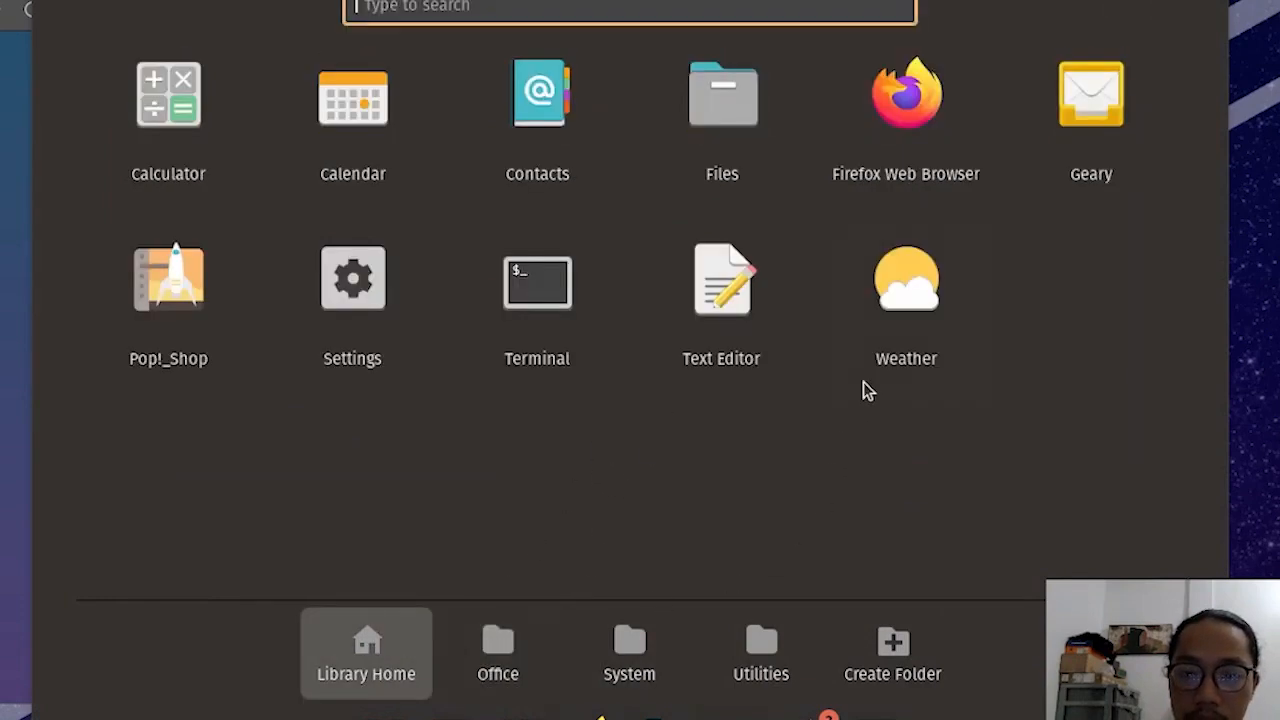
click(909, 337)
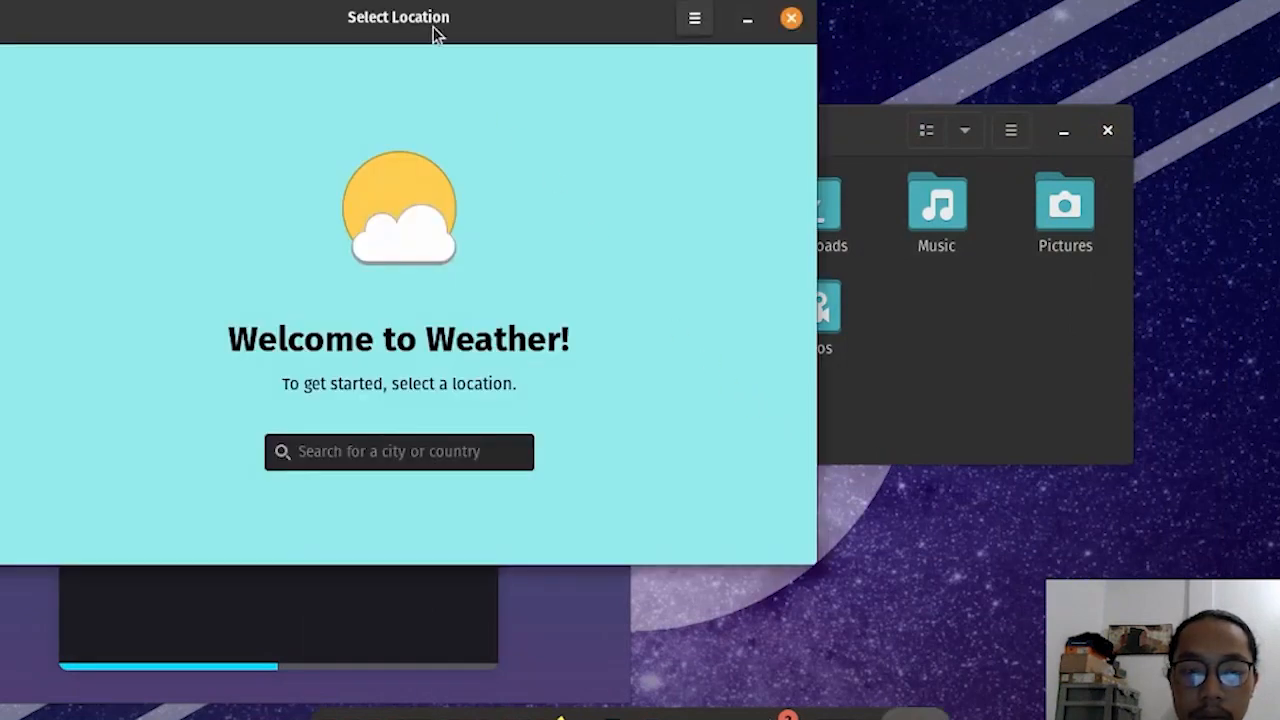
drag(435, 33, 576, 26)
Search for a city, trying Bandung first, and pick Jakarta, Indonesia
click(549, 449)
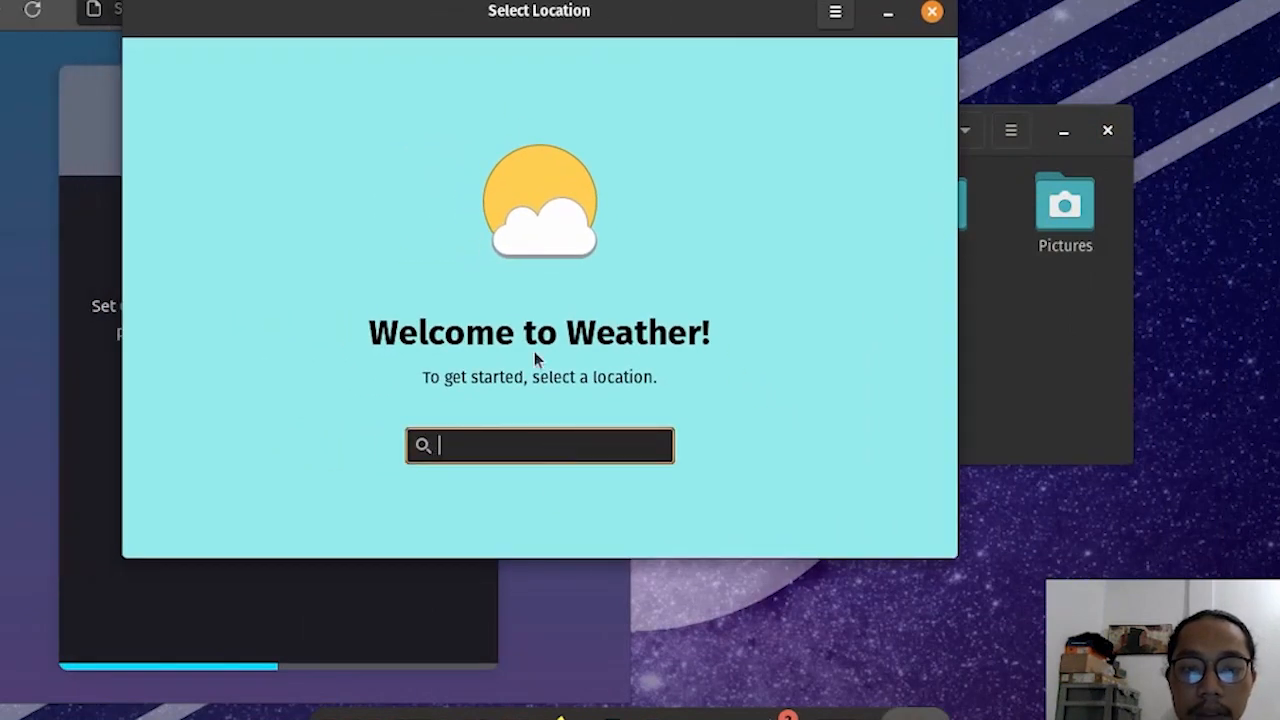
text(Bandung)
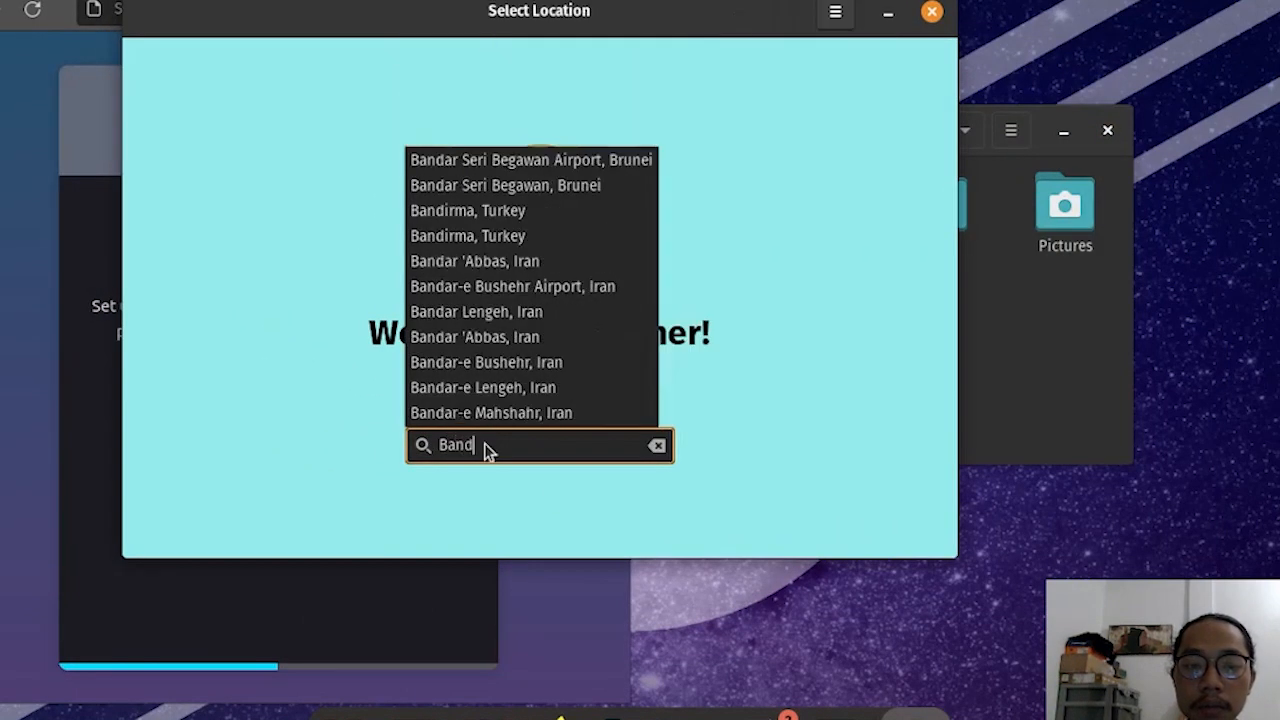
key(BackSpace)
key(BackSpace)
key(BackSpace)
key(BackSpace)
key(BackSpace)
key(BackSpace)
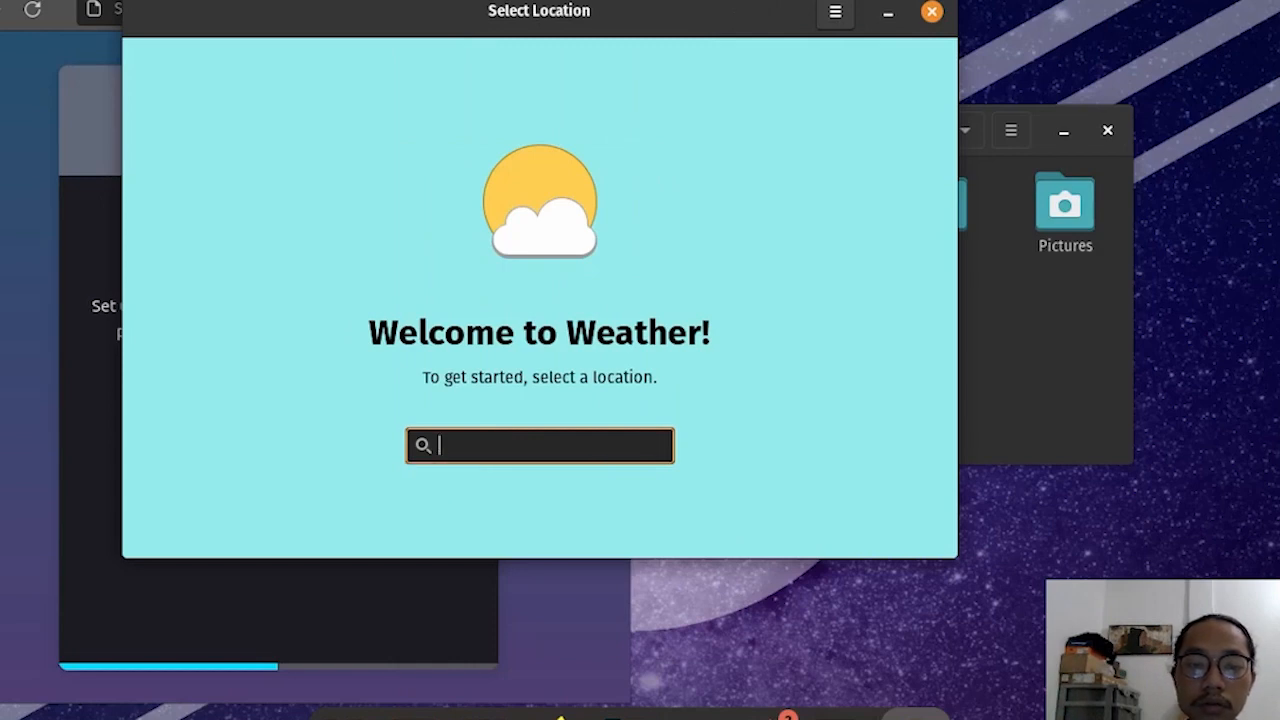
text(Kota Bandung)
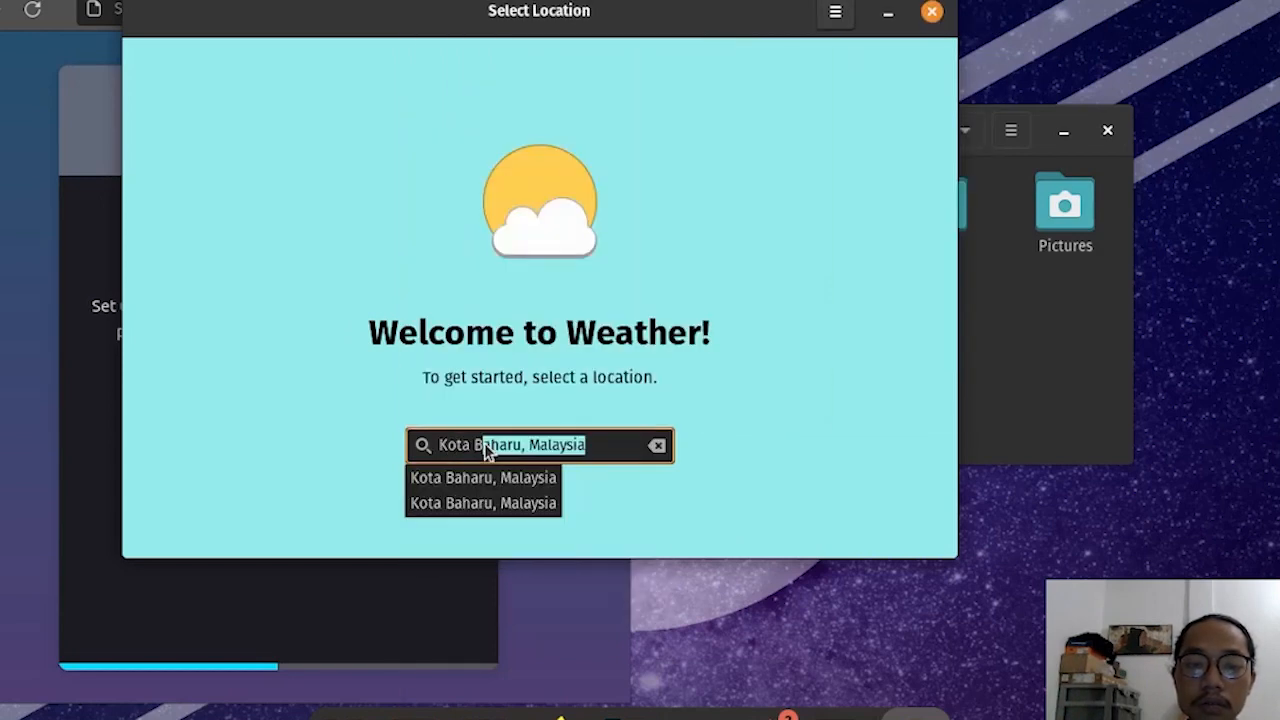
key(BackSpace)
key(BackSpace)
key(BackSpace)
key(BackSpace)
key(BackSpace)
key(BackSpace)
key(BackSpace)
key(BackSpace)
key(BackSpace)
key(BackSpace)
key(BackSpace)
key(BackSpace)
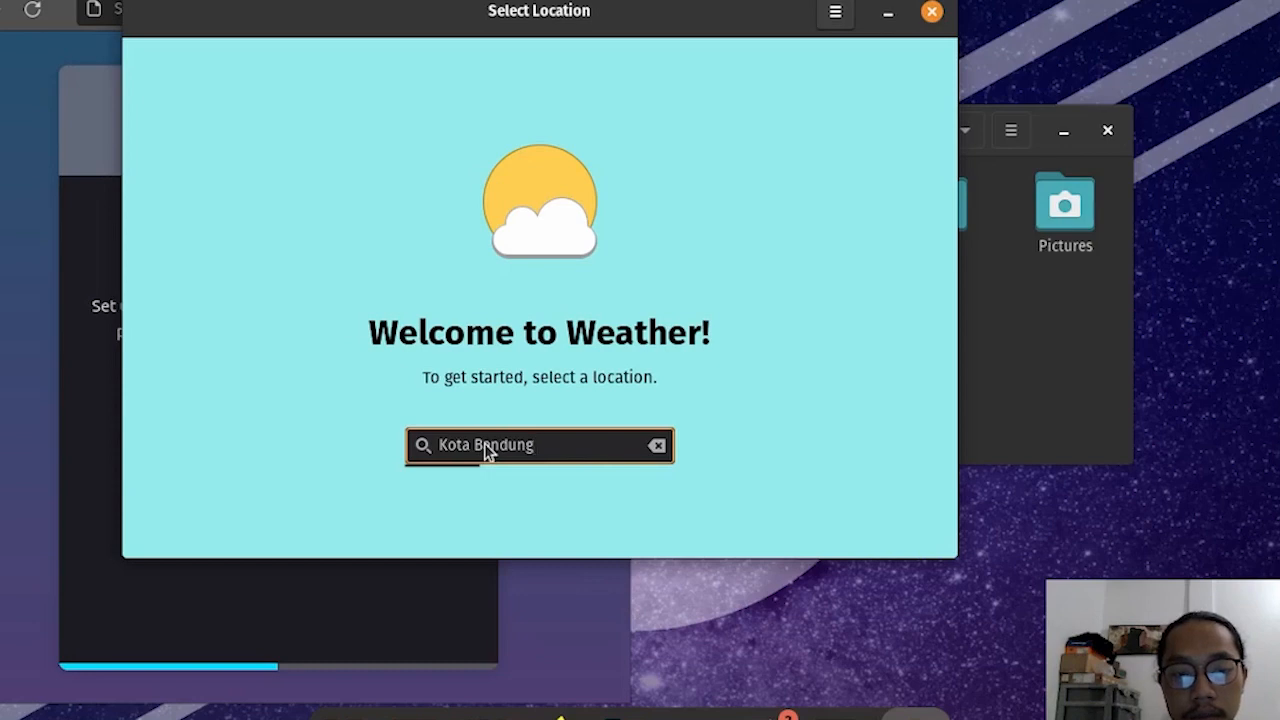
text(Jakarta,)
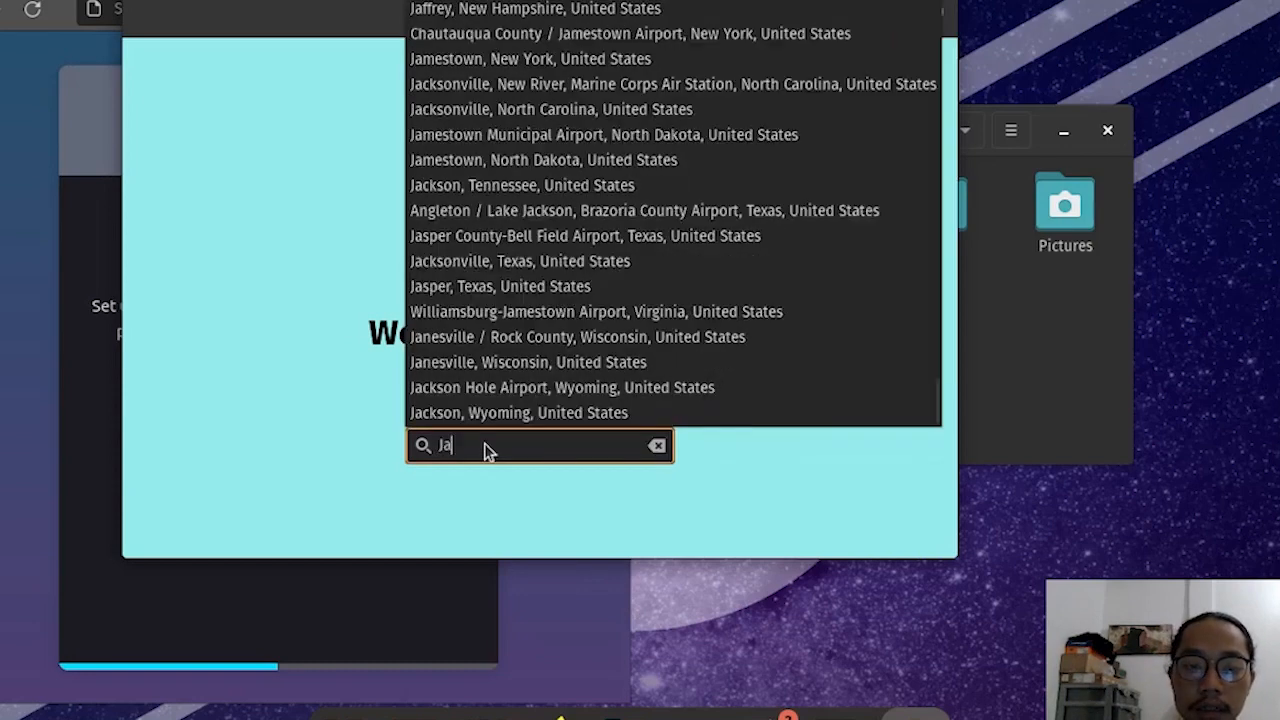
click(486, 470)
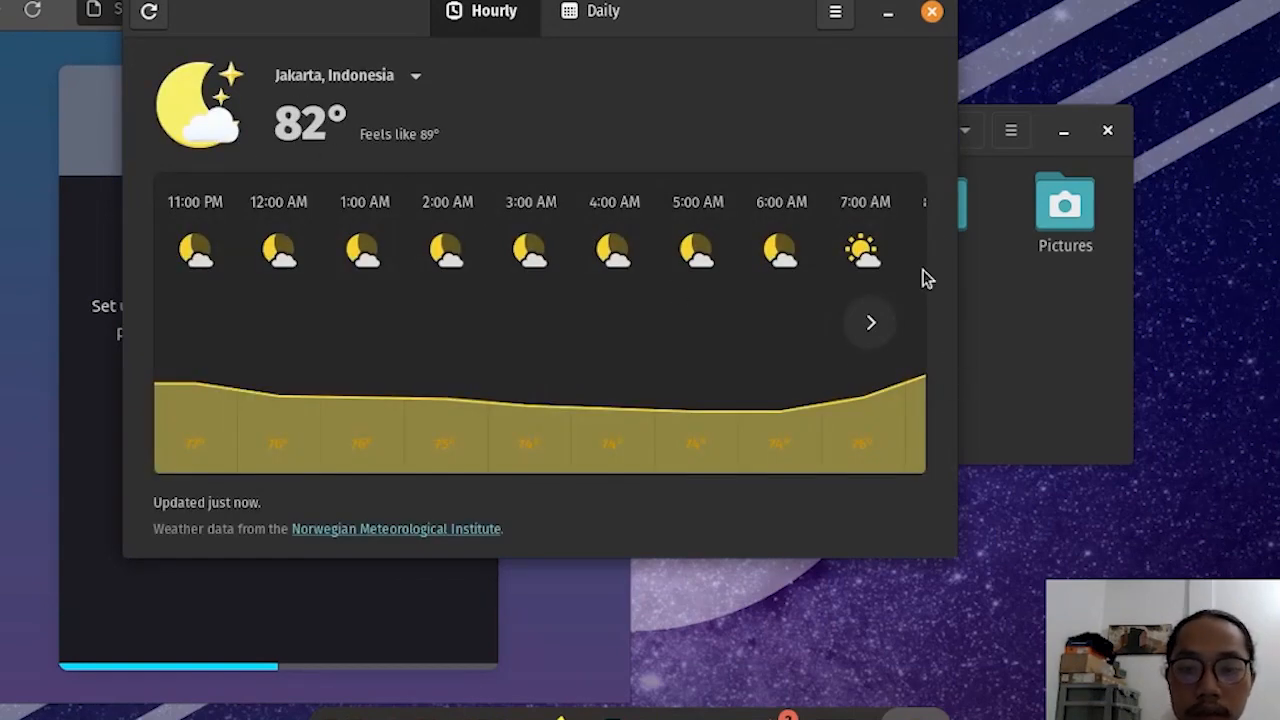
Page through Jakarta's hourly forecast and view the daily forecast
click(886, 326)
click(888, 334)
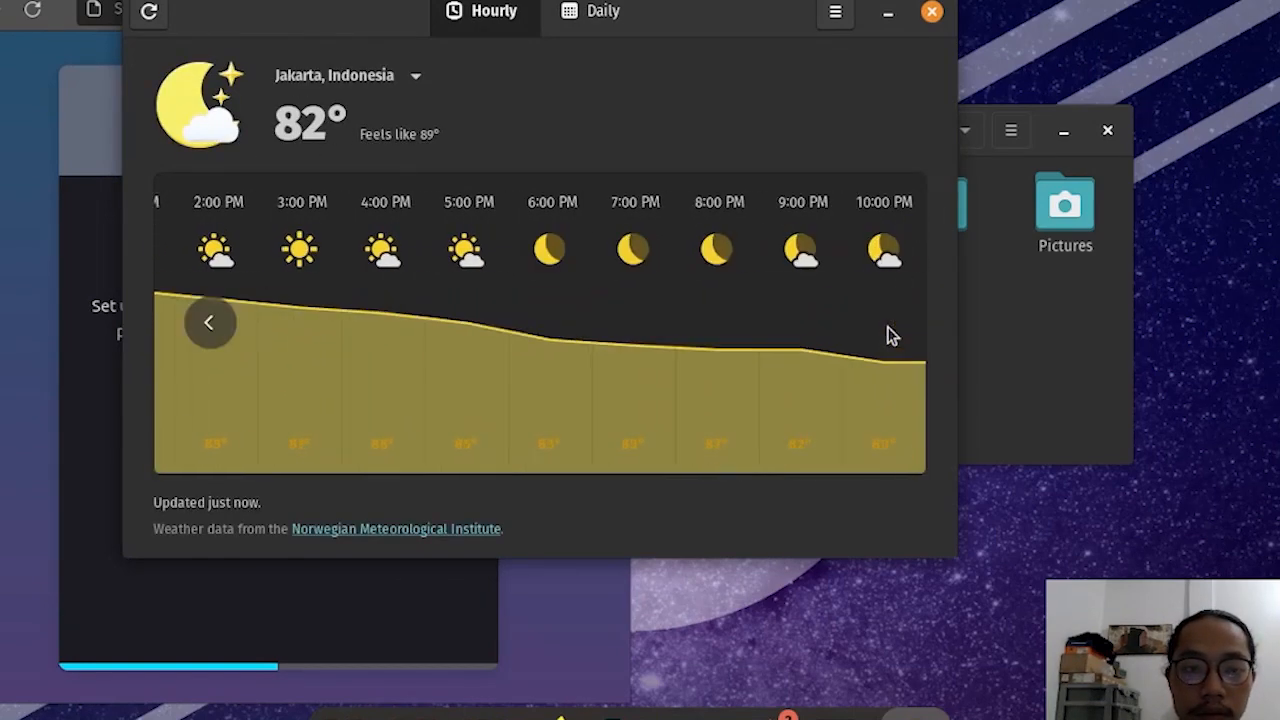
click(203, 333)
click(201, 344)
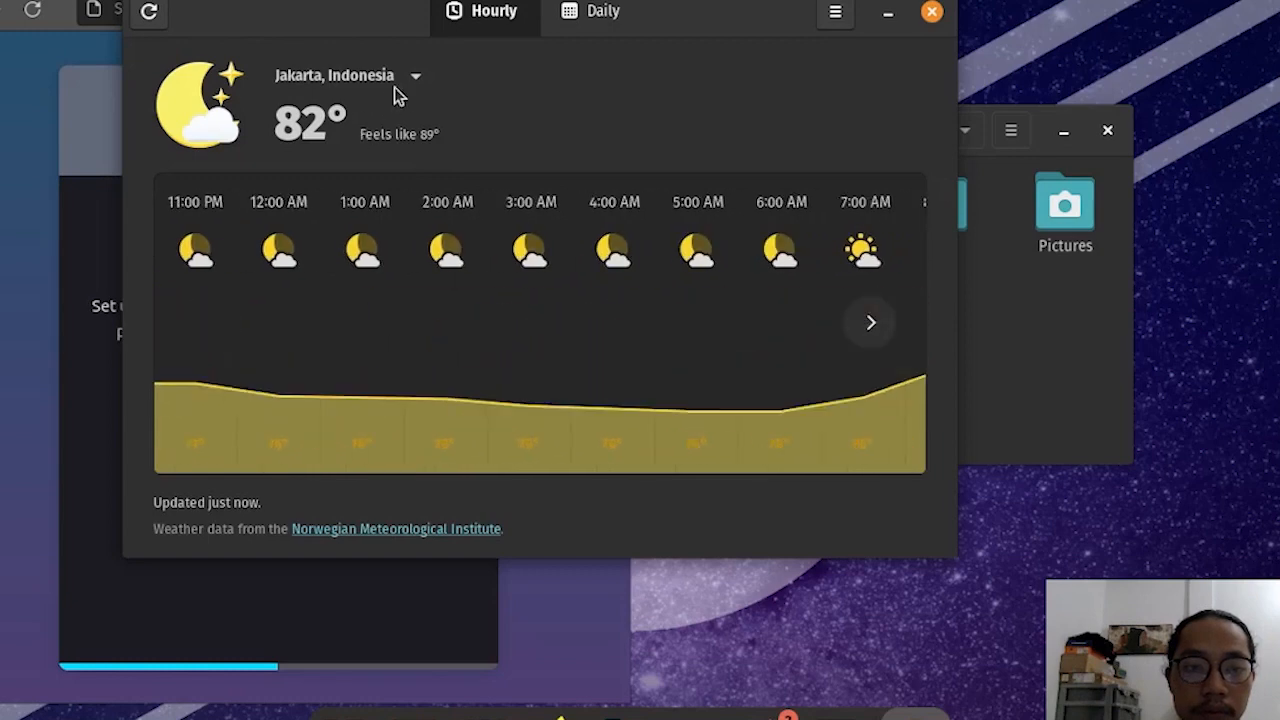
click(416, 77)
click(597, 24)
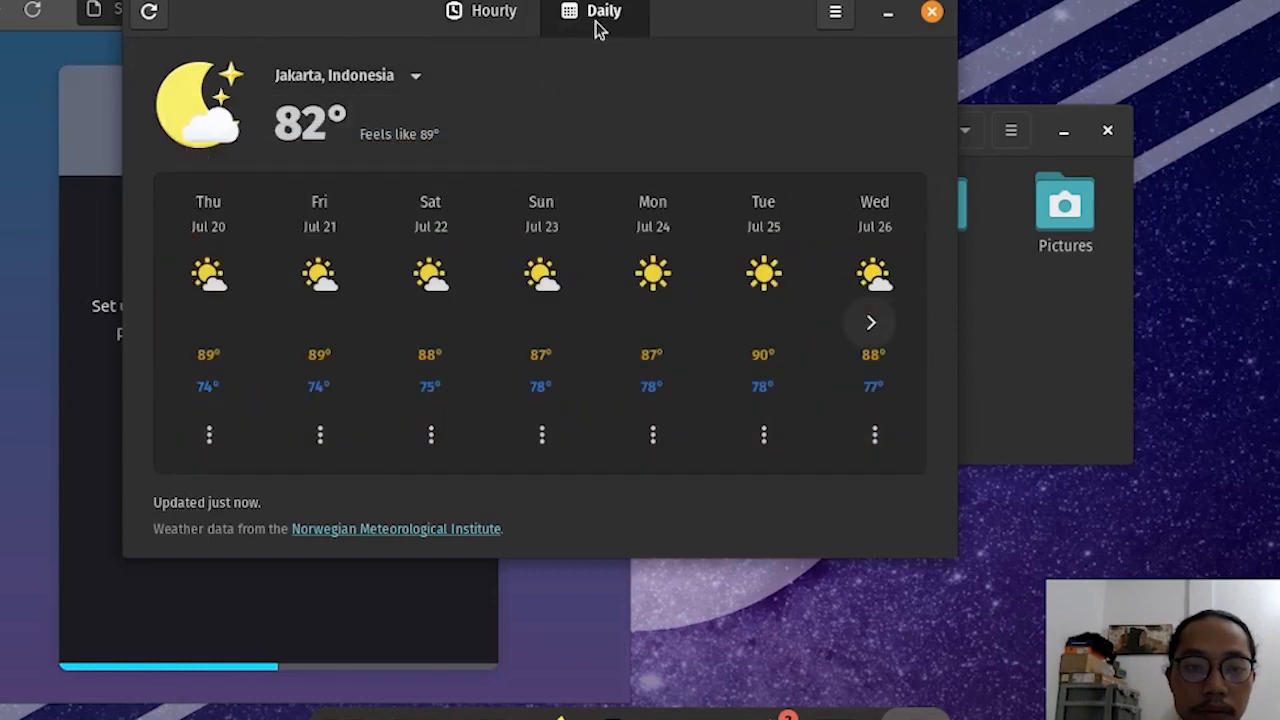
click(483, 28)
Close Weather and the Files window, and untile the Firefox window
click(932, 12)
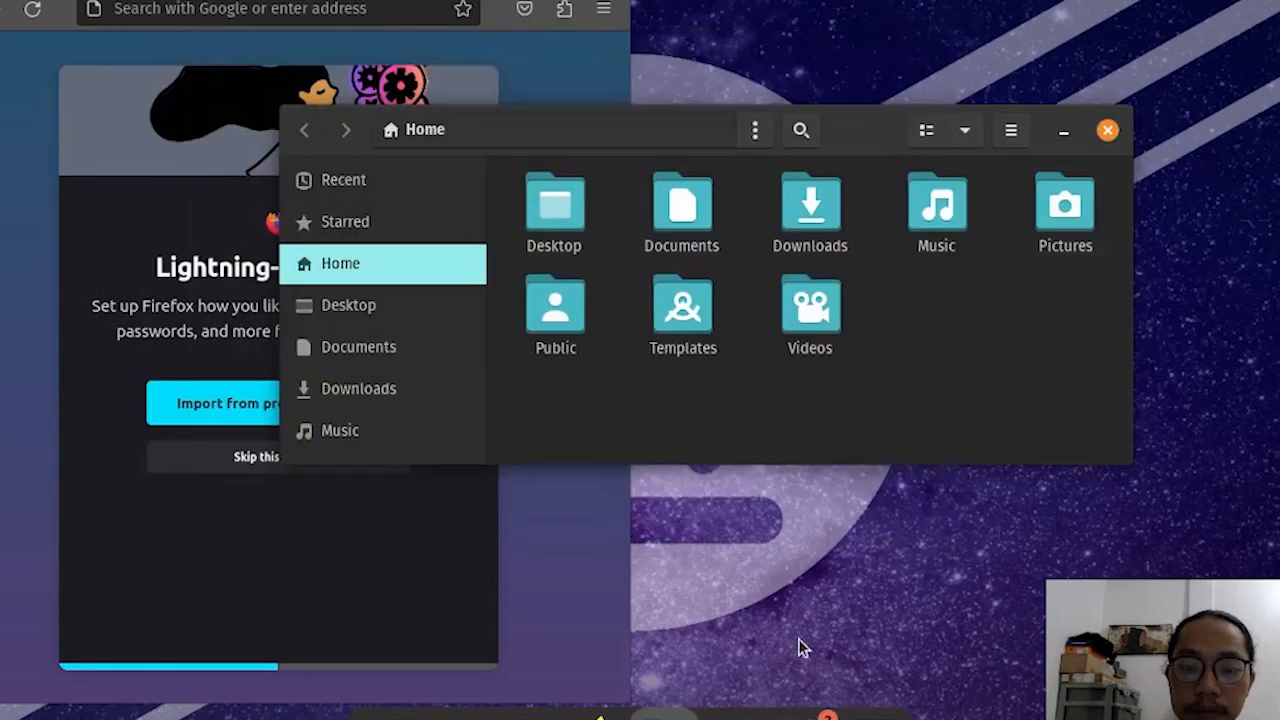
click(1107, 130)
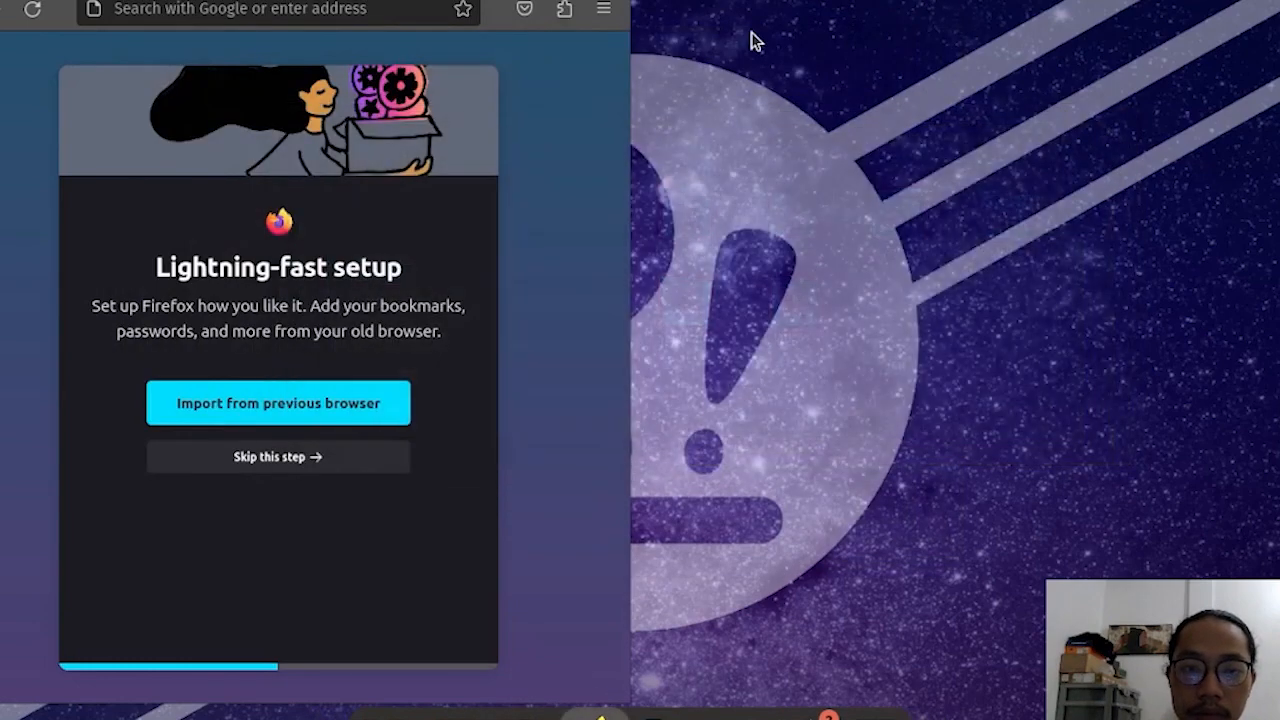
mouse_move(600, 5)
mouse_down()
mouse_move(600, 69)
mouse_move(600, 2)
mouse_up()
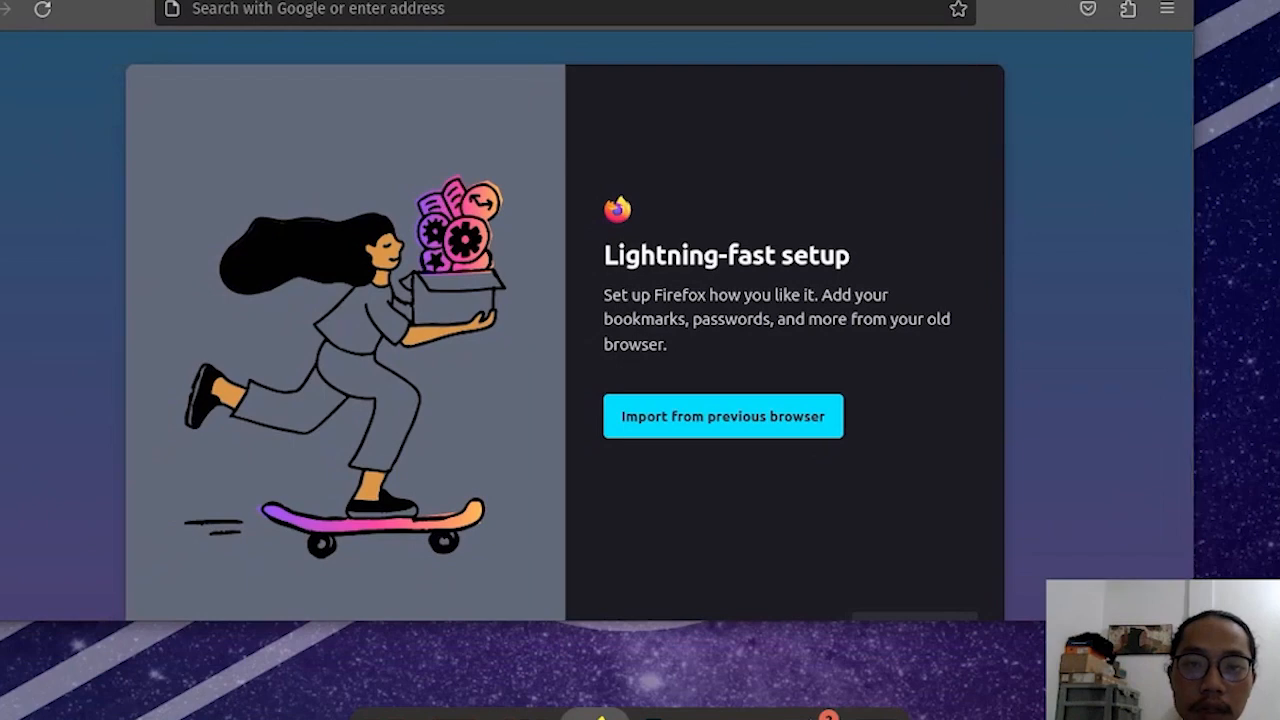
Move Firefox and skip the browser-import and phone-sync welcome steps
drag(1069, 43, 718, 11)
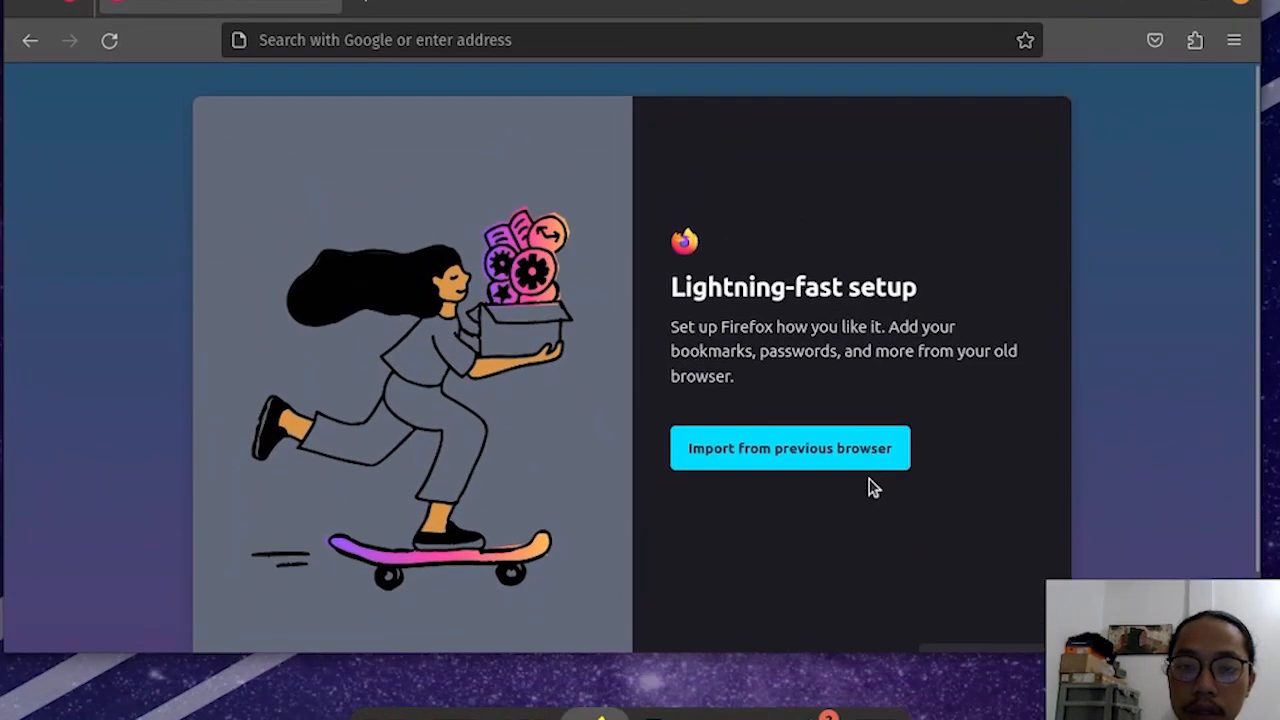
click(962, 580)
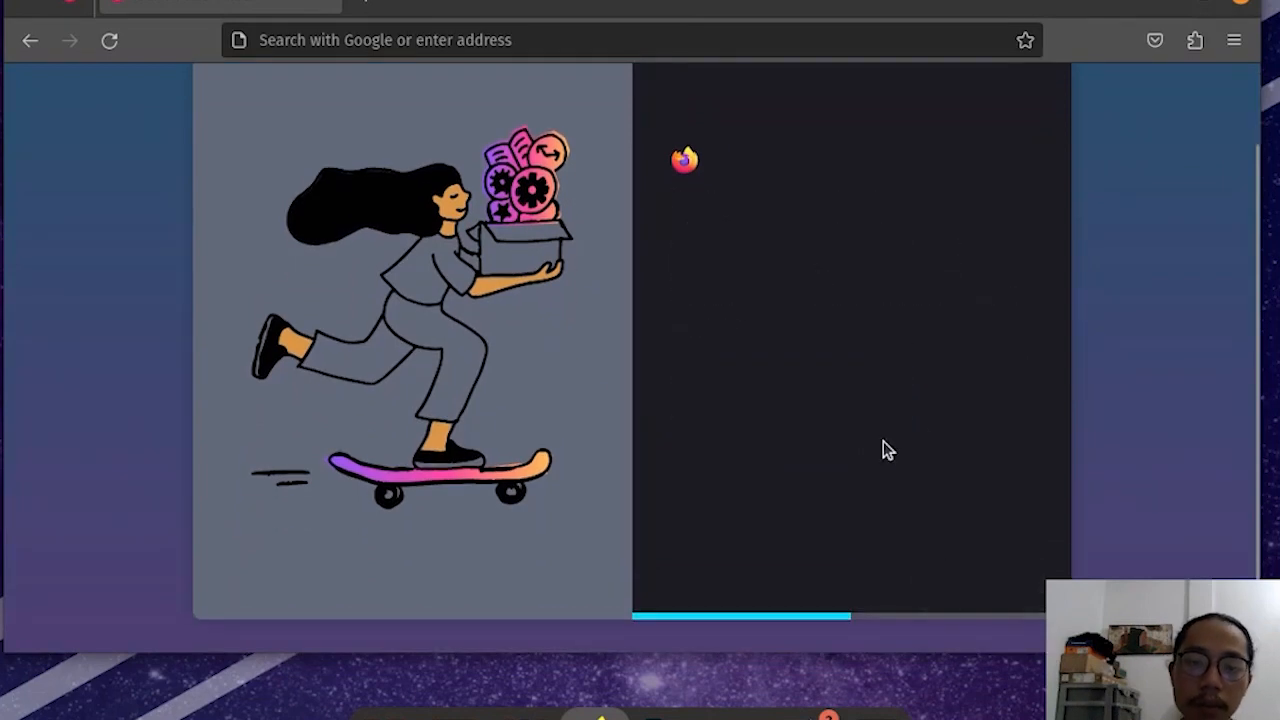
click(968, 578)
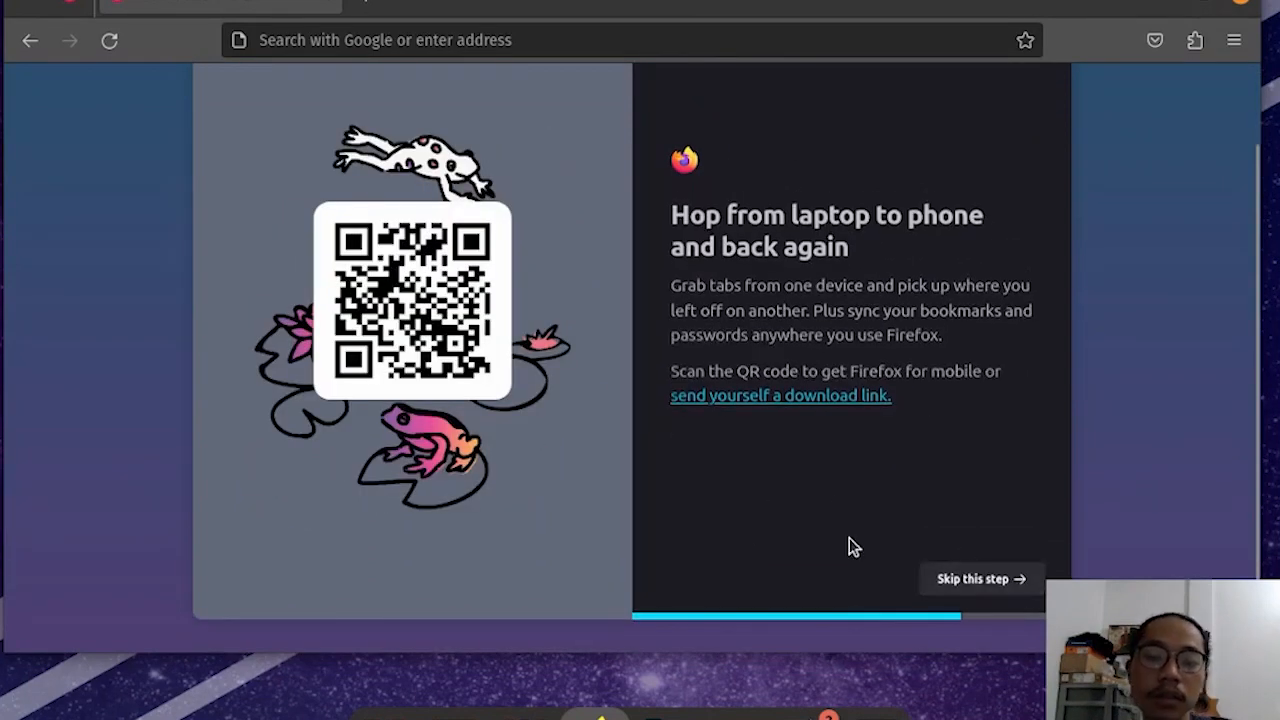
click(425, 712)
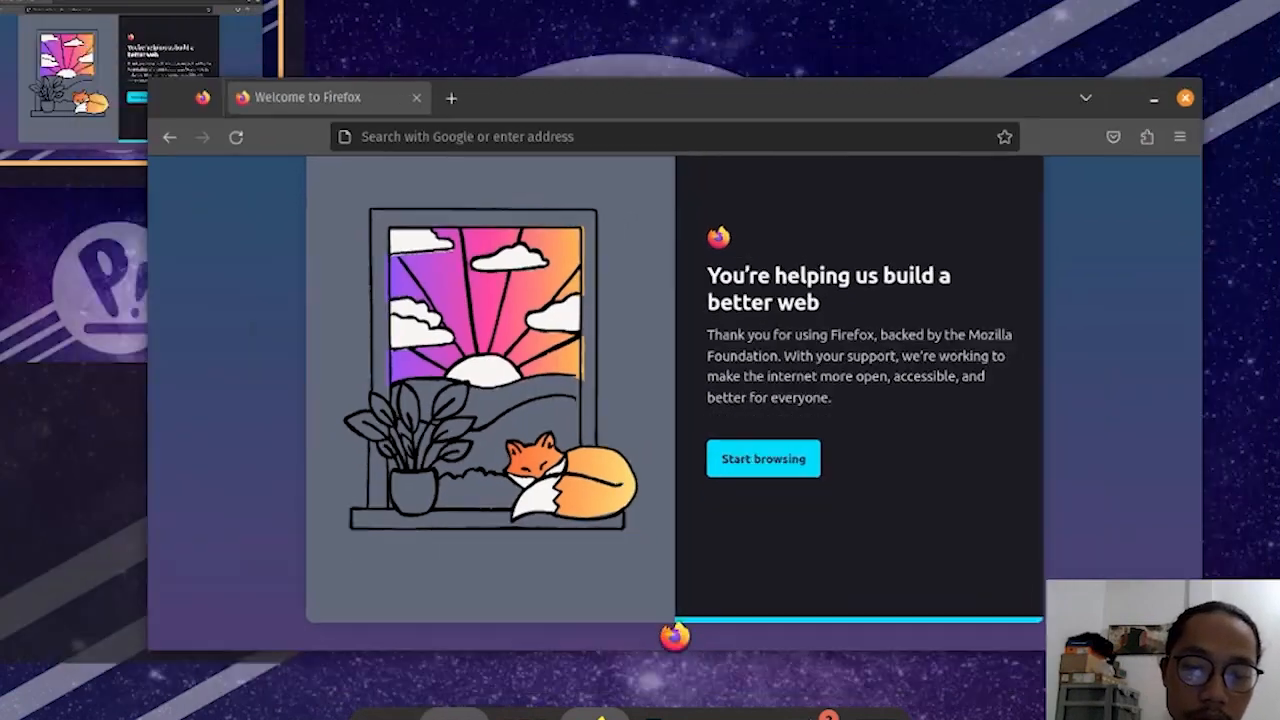
key(super)
key(super)
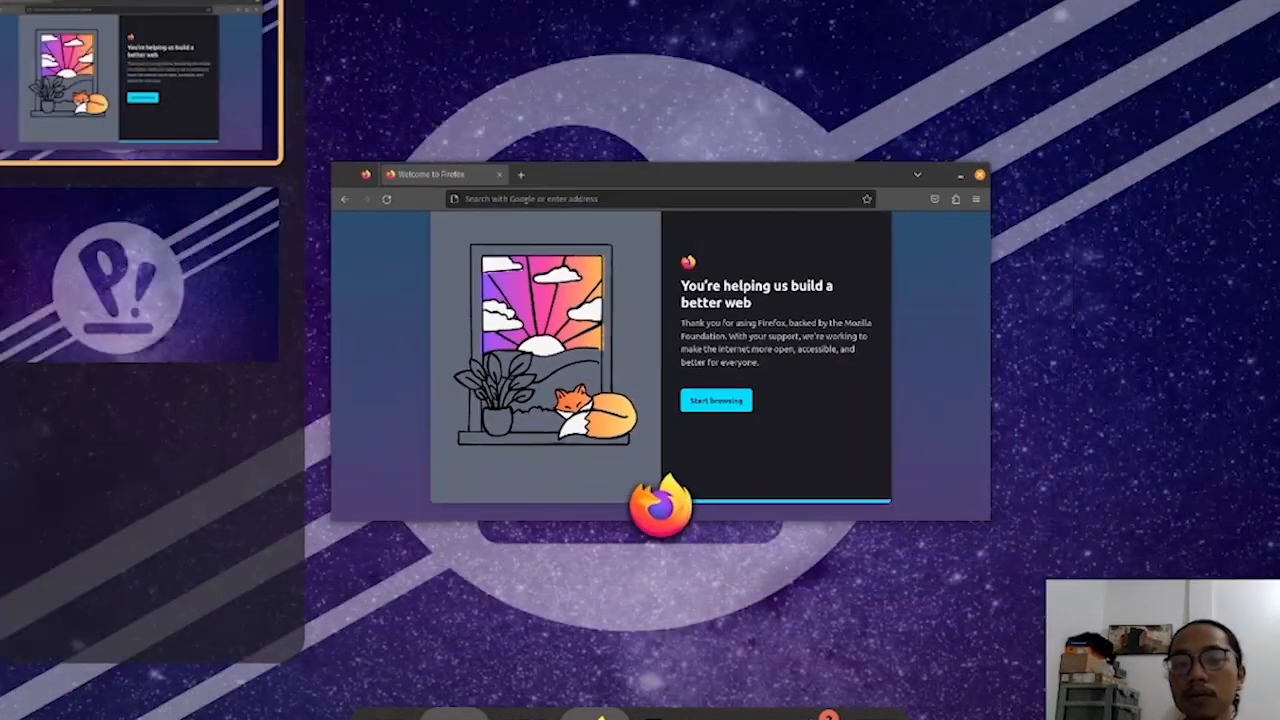
click(182, 200)
scroll(176, 252, up, 1)
scroll(176, 252, down, 1)
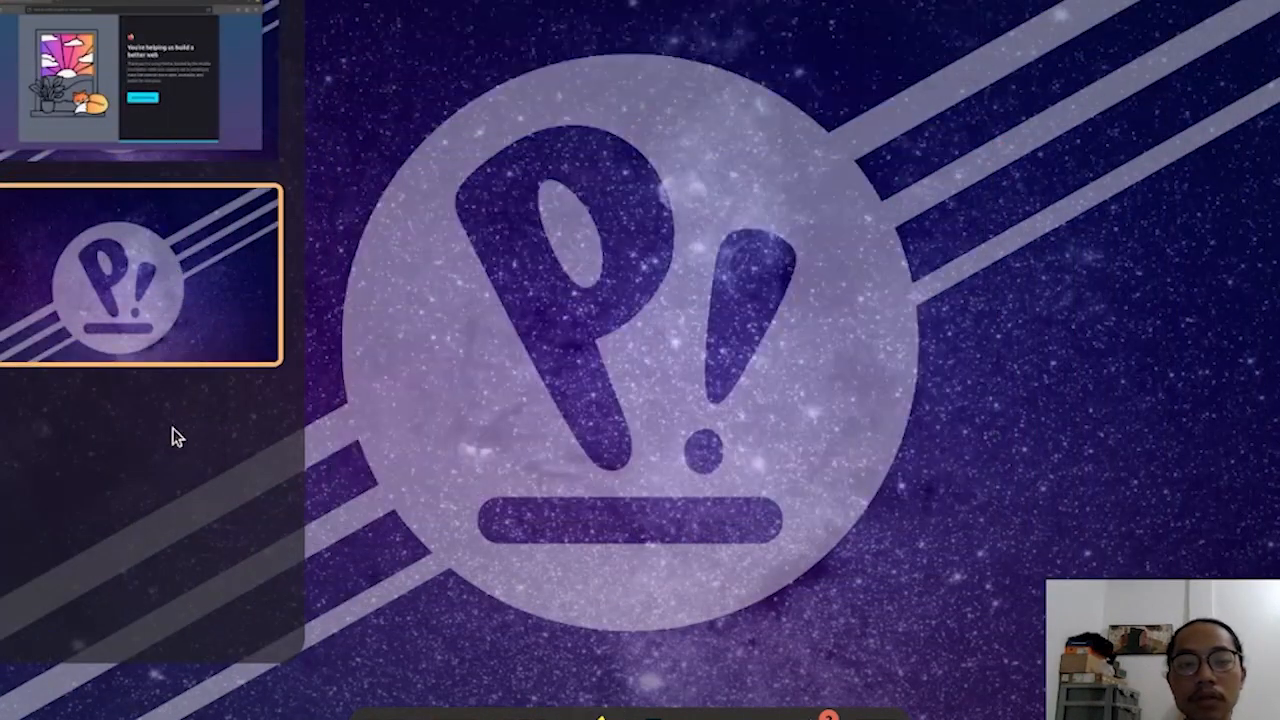
key(super)
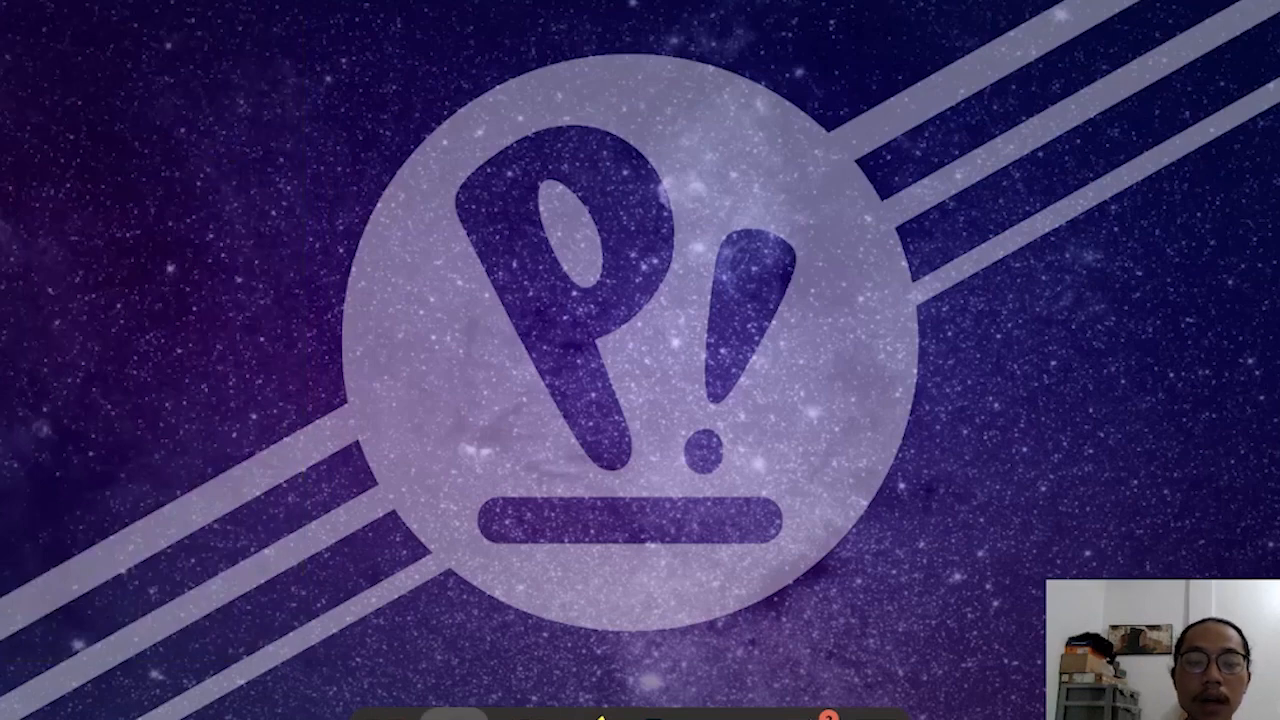
click(440, 712)
click(157, 130)
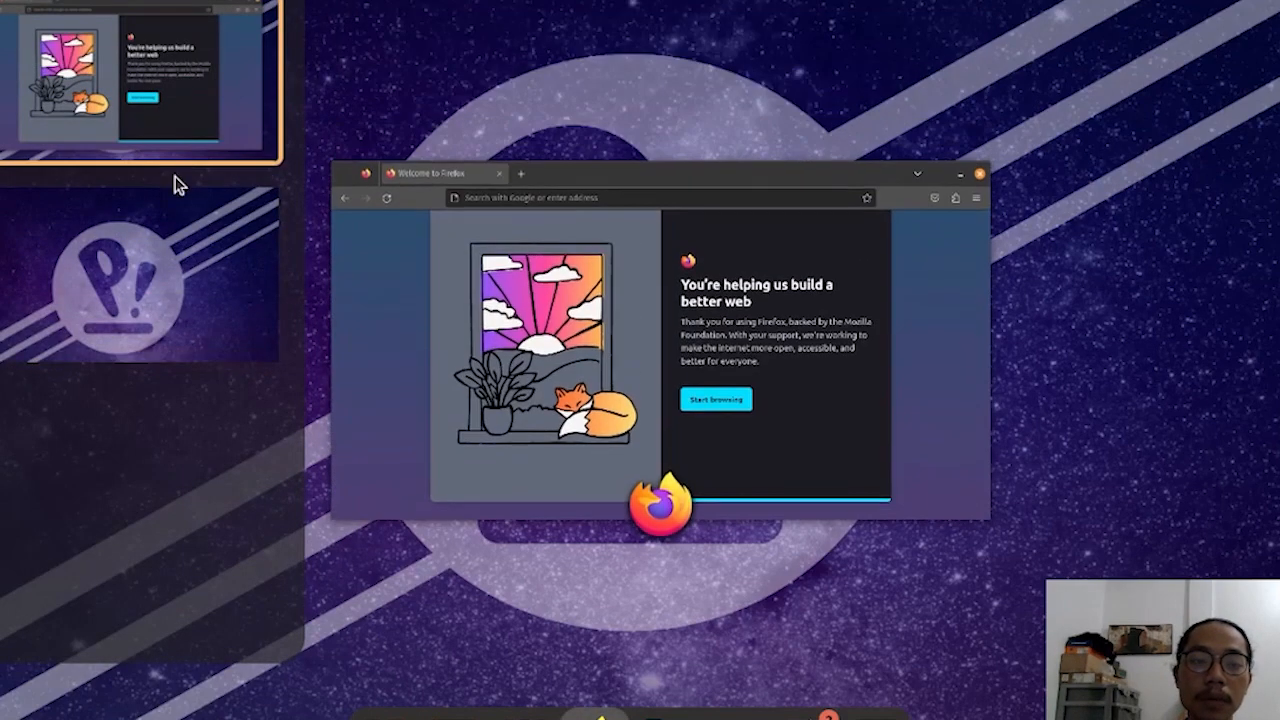
click(449, 337)
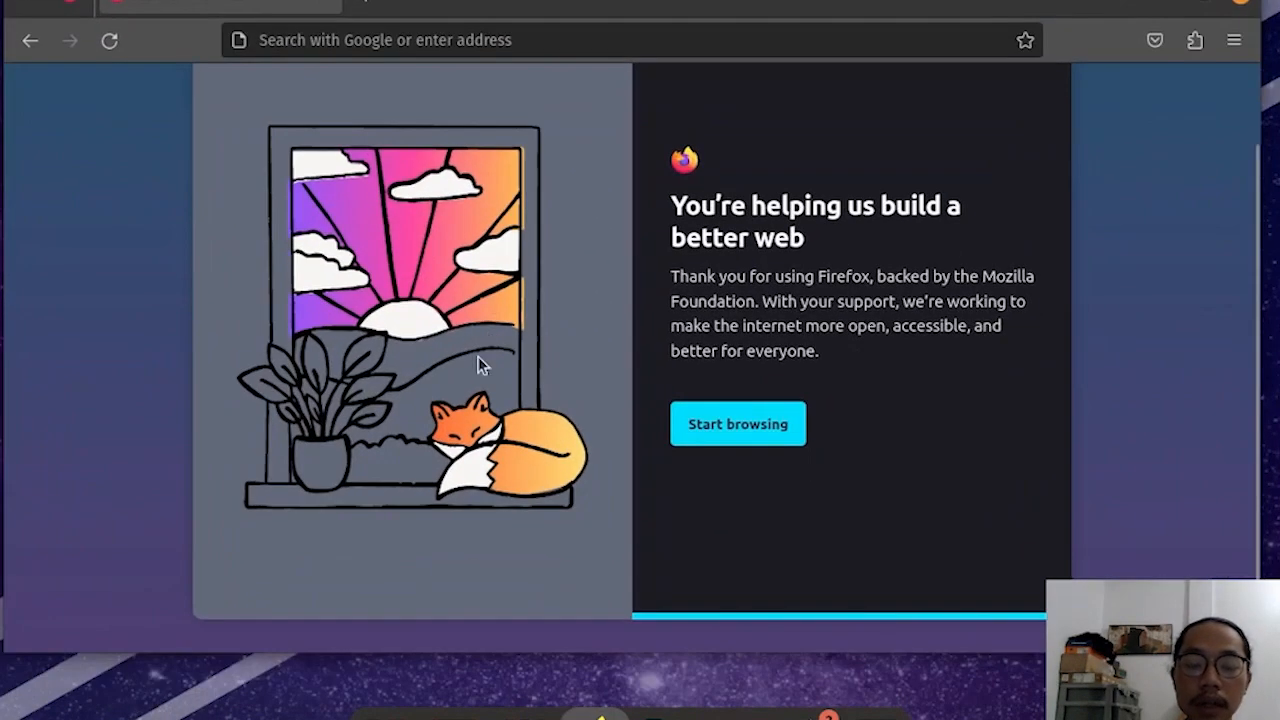
click(525, 712)
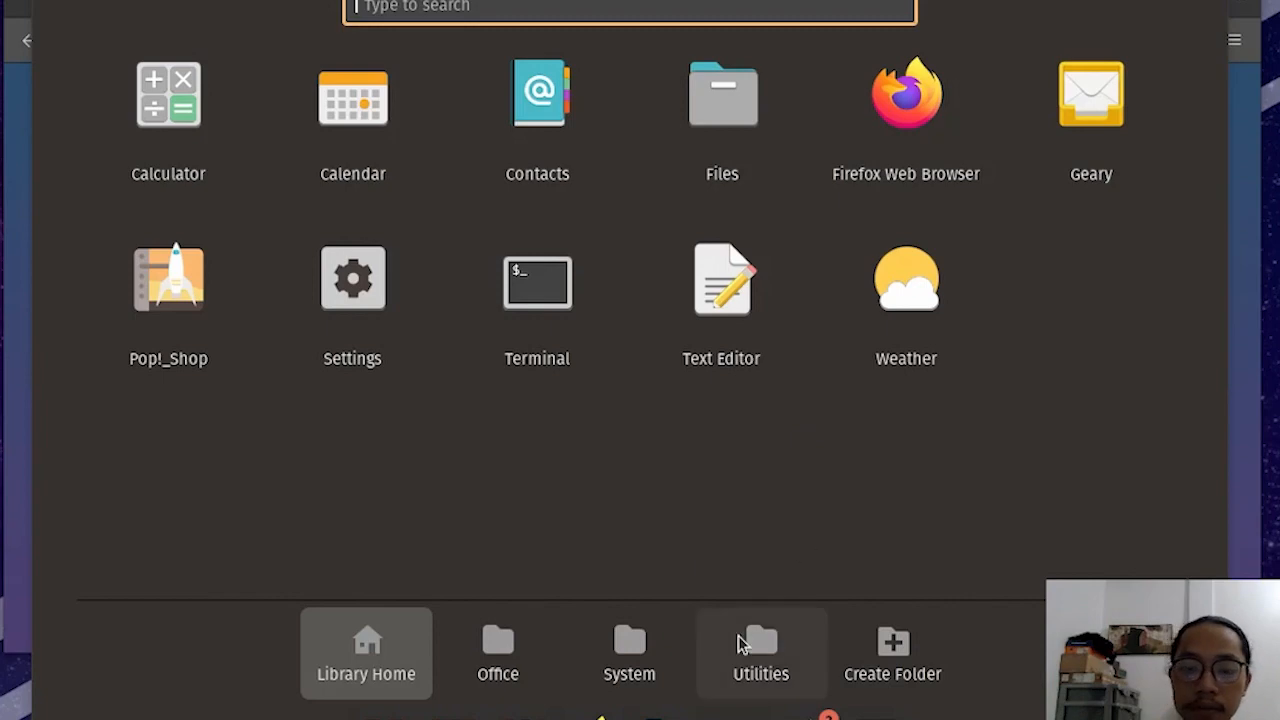
Launch System Monitor from the App Library's System folder
click(766, 646)
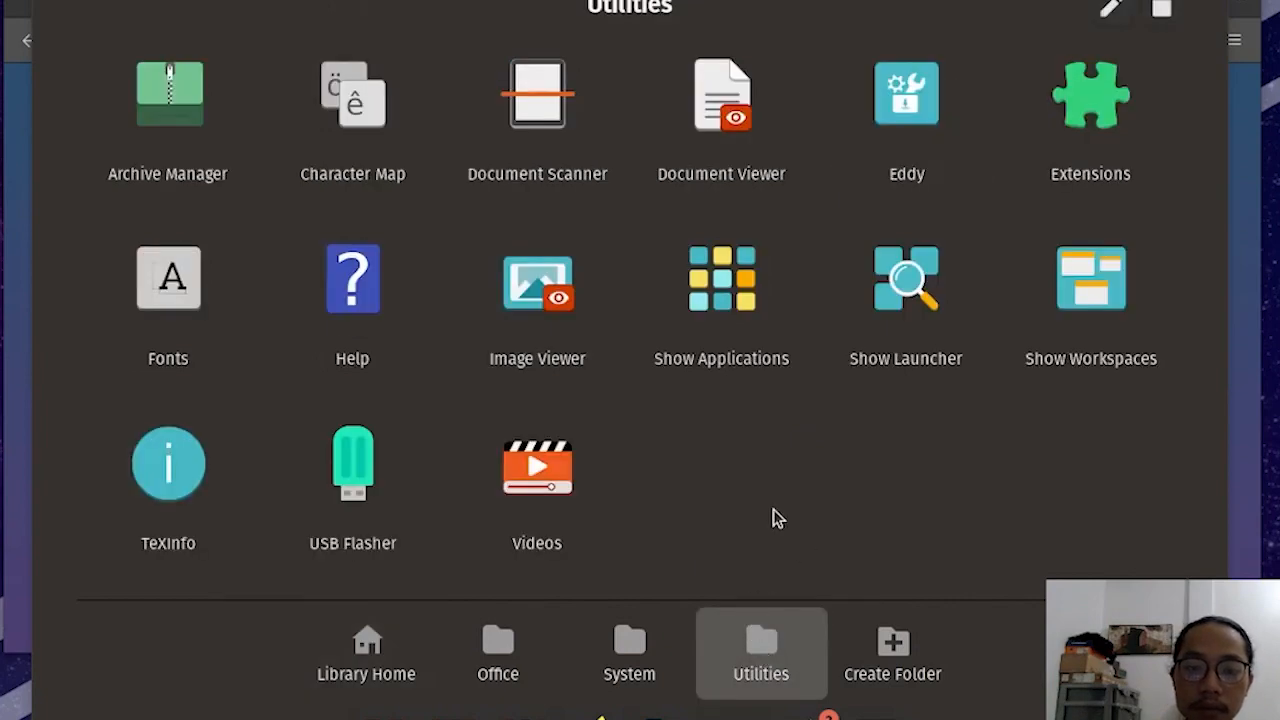
click(629, 650)
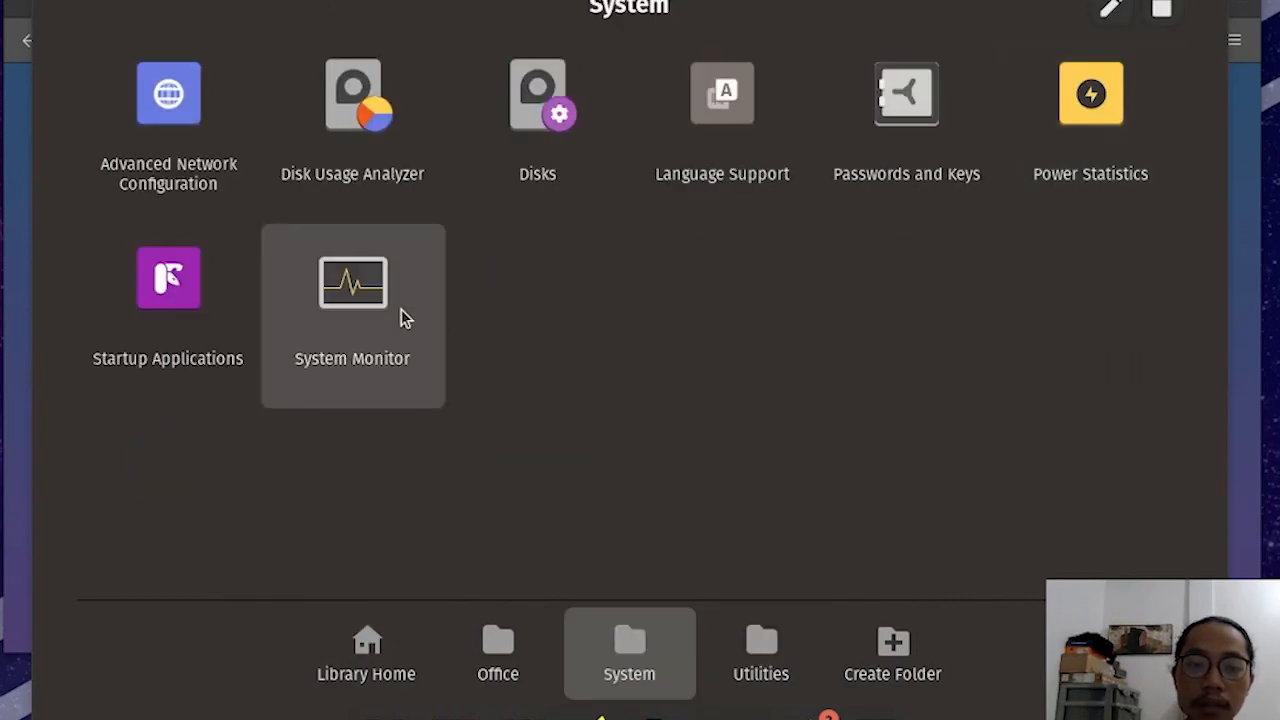
click(405, 318)
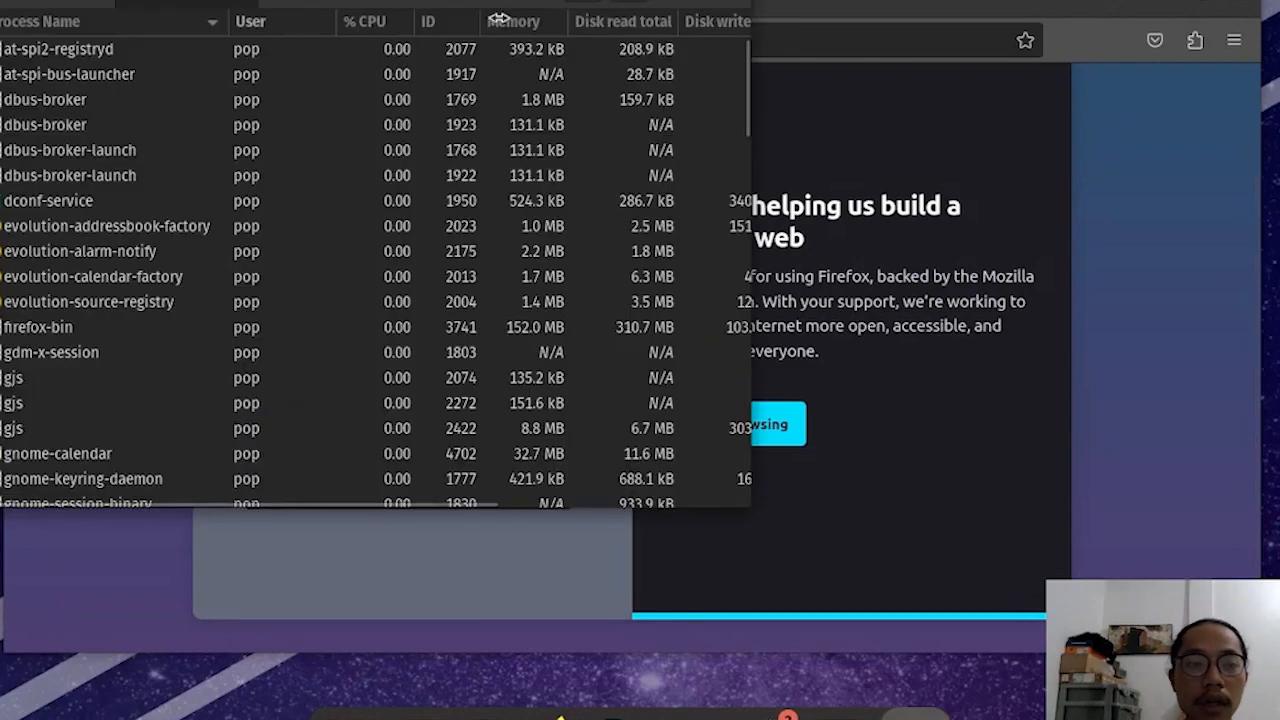
Scroll through System Monitor's Processes list, then close it
drag(745, 9, 1060, 14)
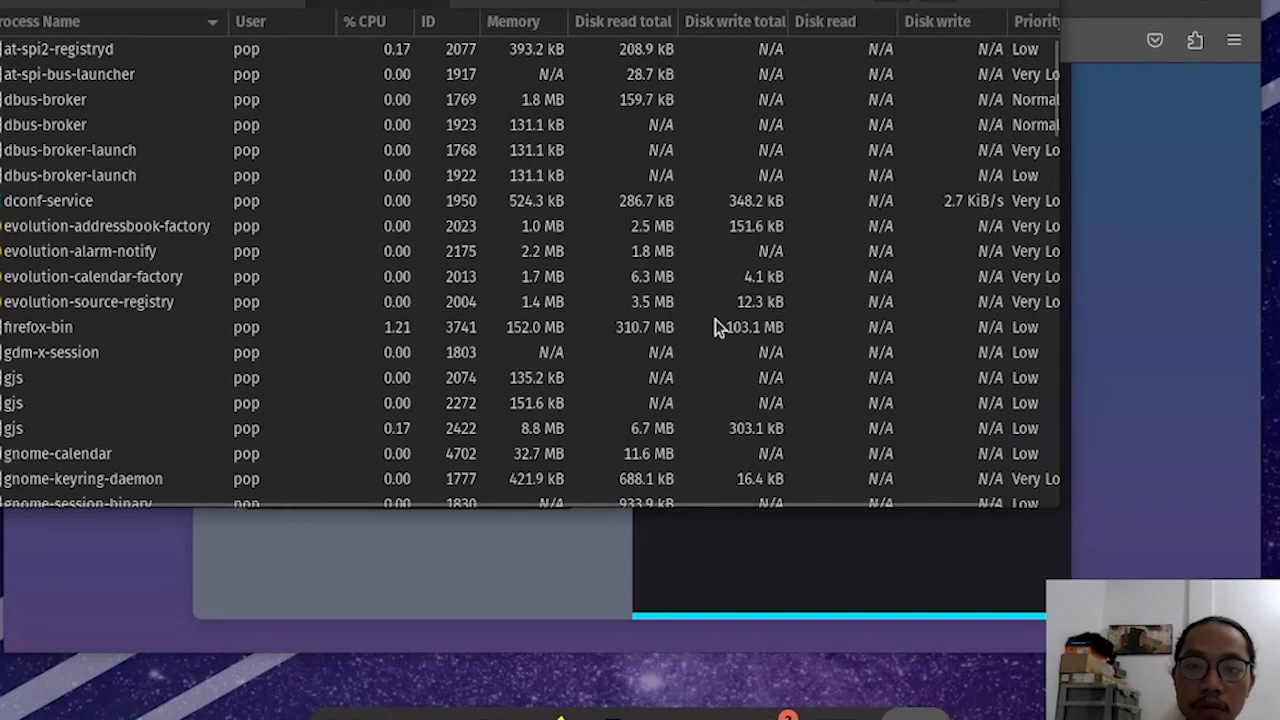
scroll(604, 408, down, 2)
scroll(604, 412, down, 3)
scroll(604, 412, up, 5)
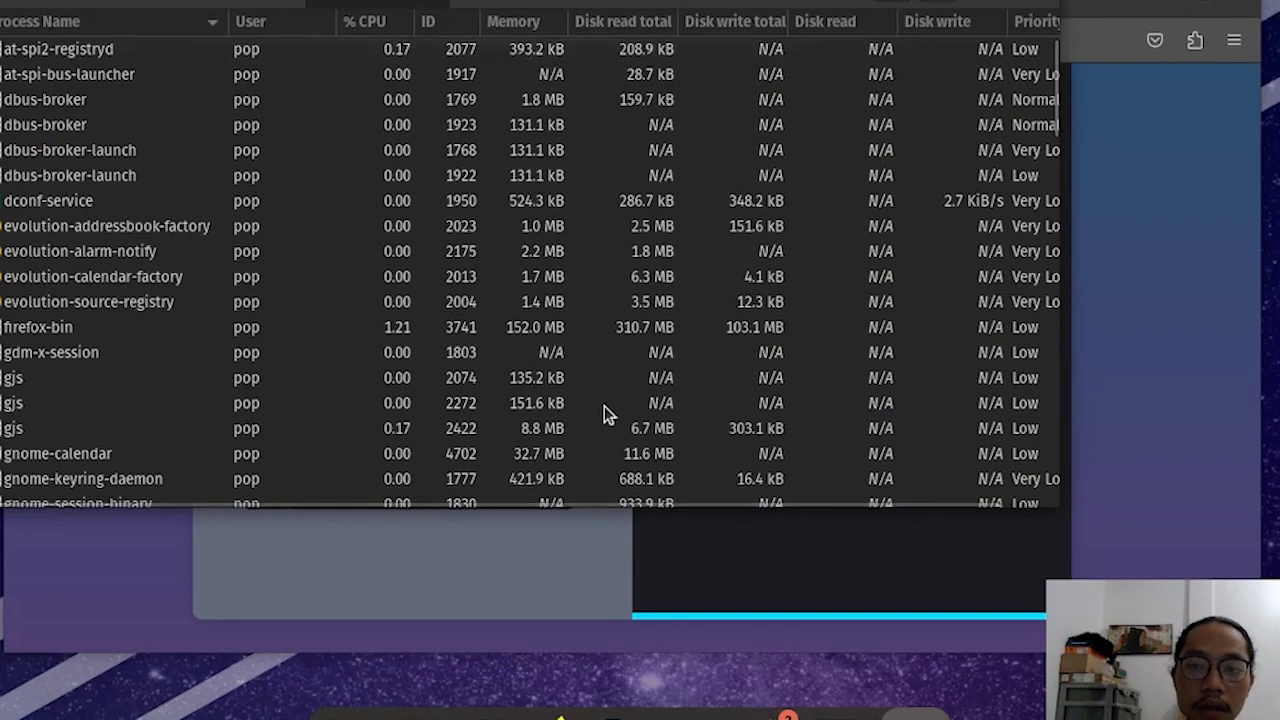
scroll(604, 406, down, 10)
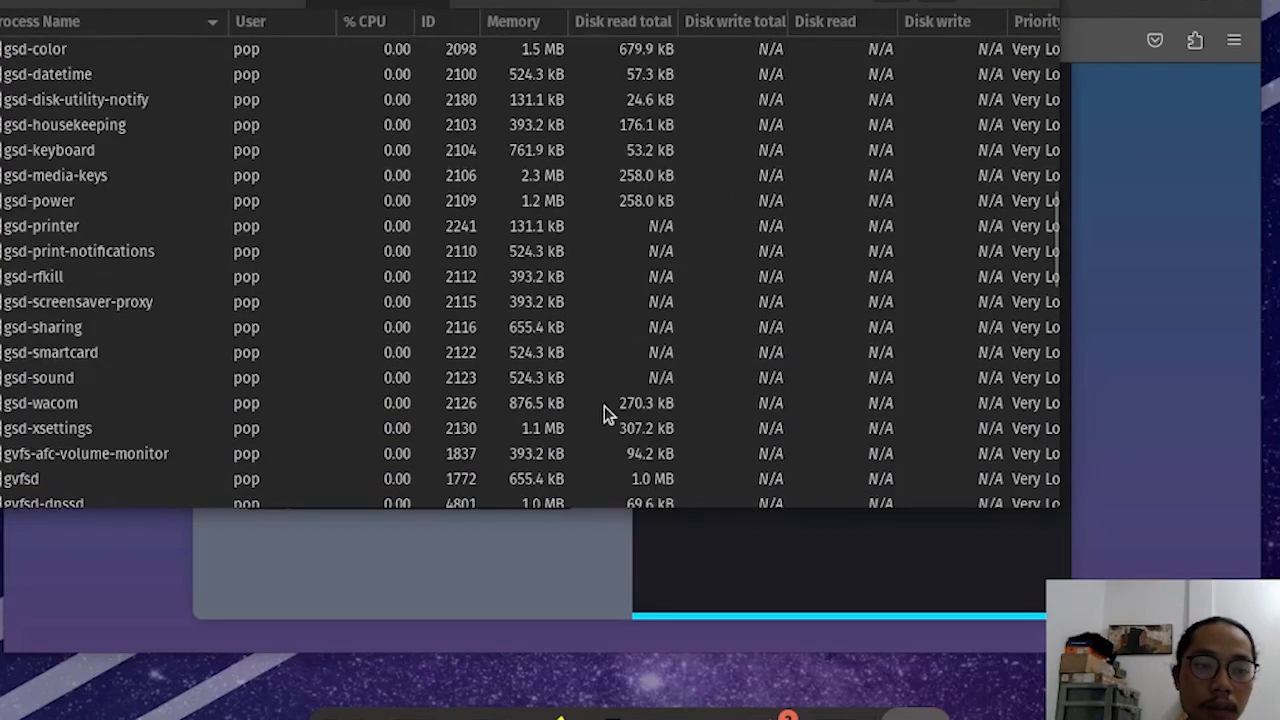
scroll(604, 406, down, 7)
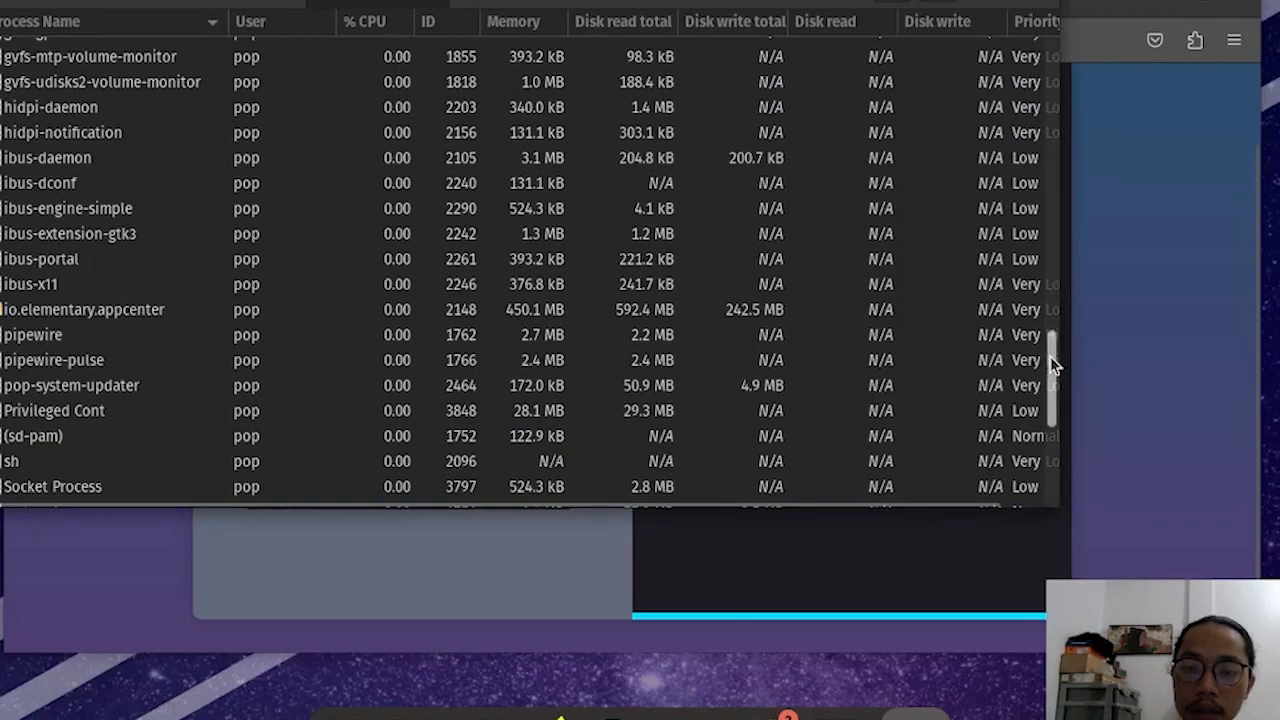
drag(1051, 366, 1060, 54)
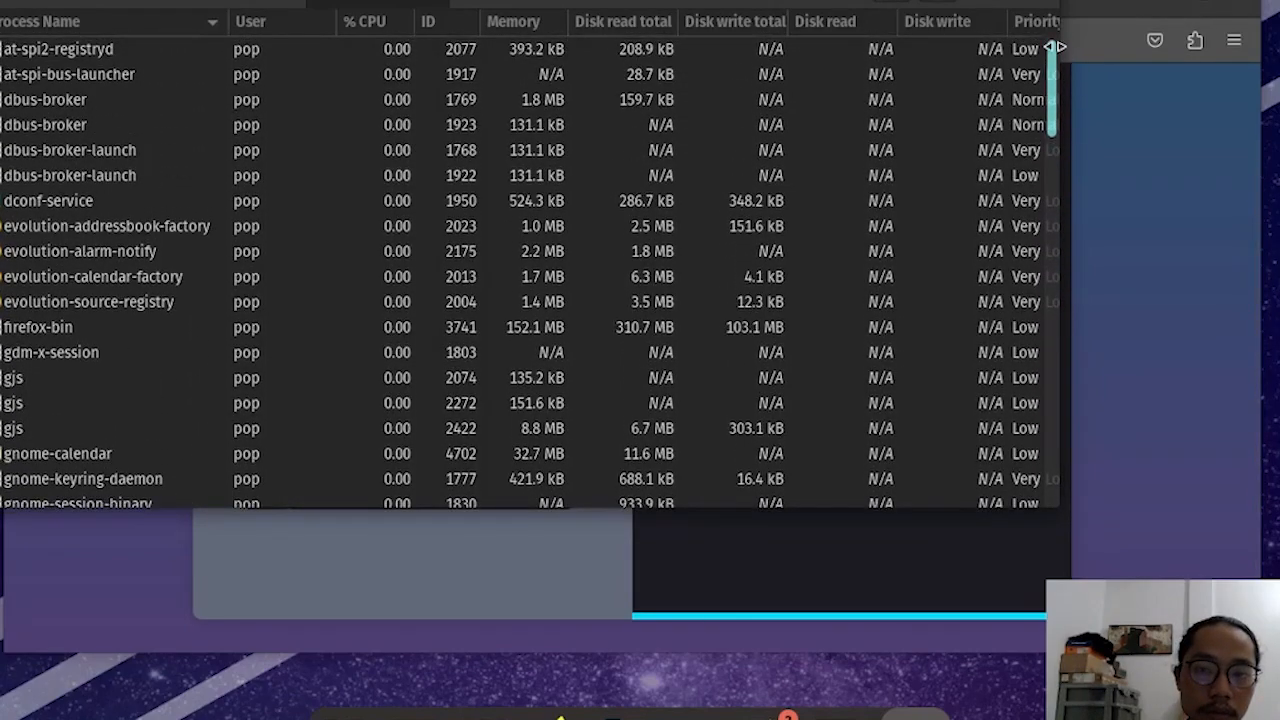
click(1049, 3)
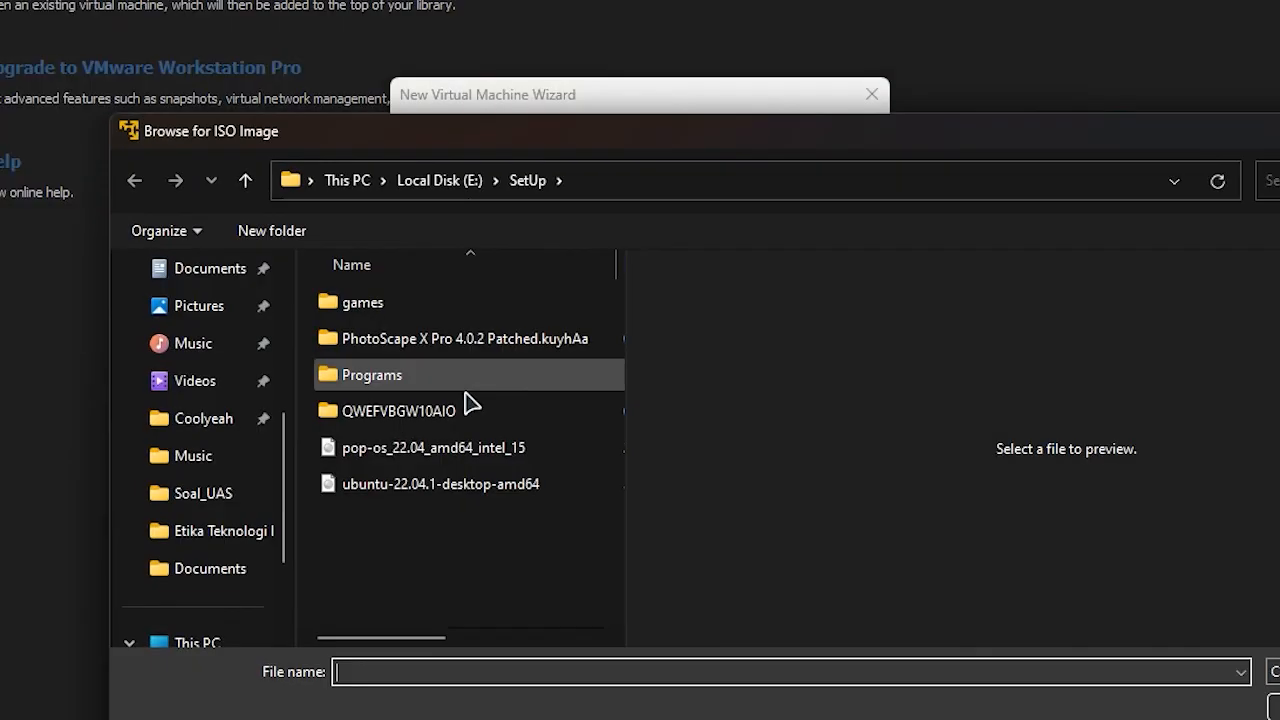
Create the PopOS Linux VM from the pop-os ISO with a chosen storage folder
click(400, 449)
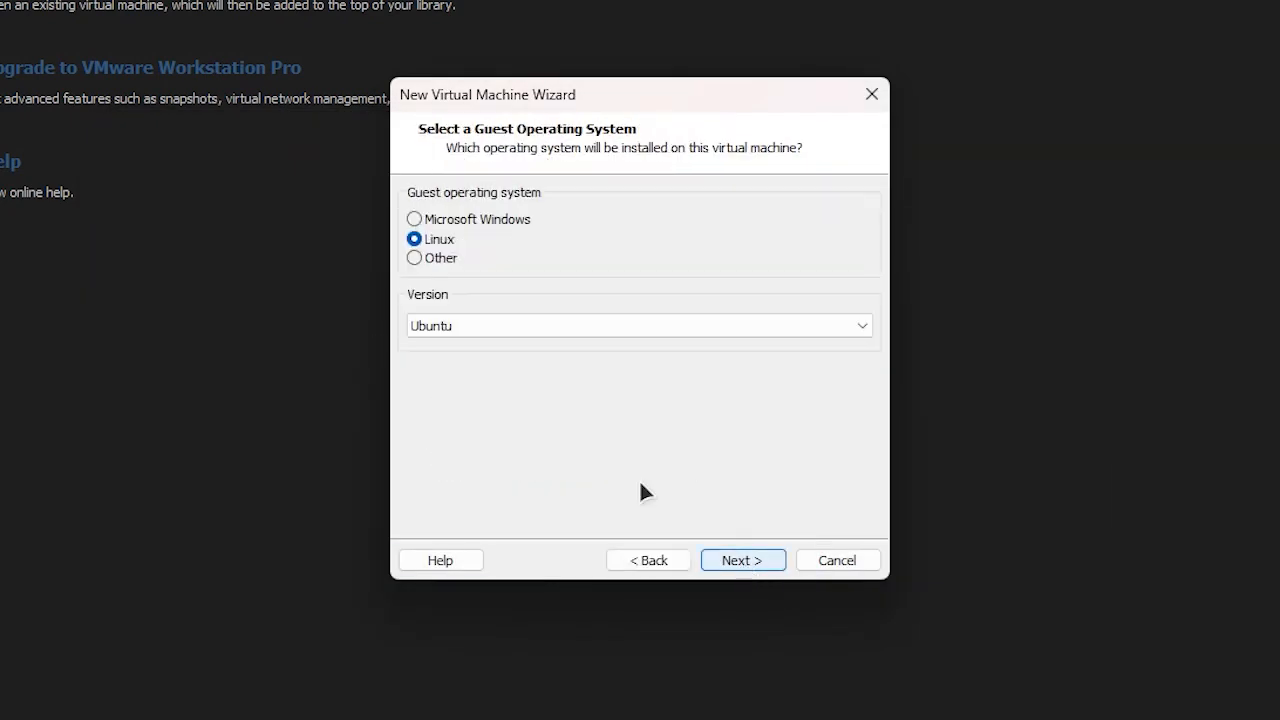
click(740, 561)
text(PopOS)
drag(772, 289, 569, 289)
click(829, 290)
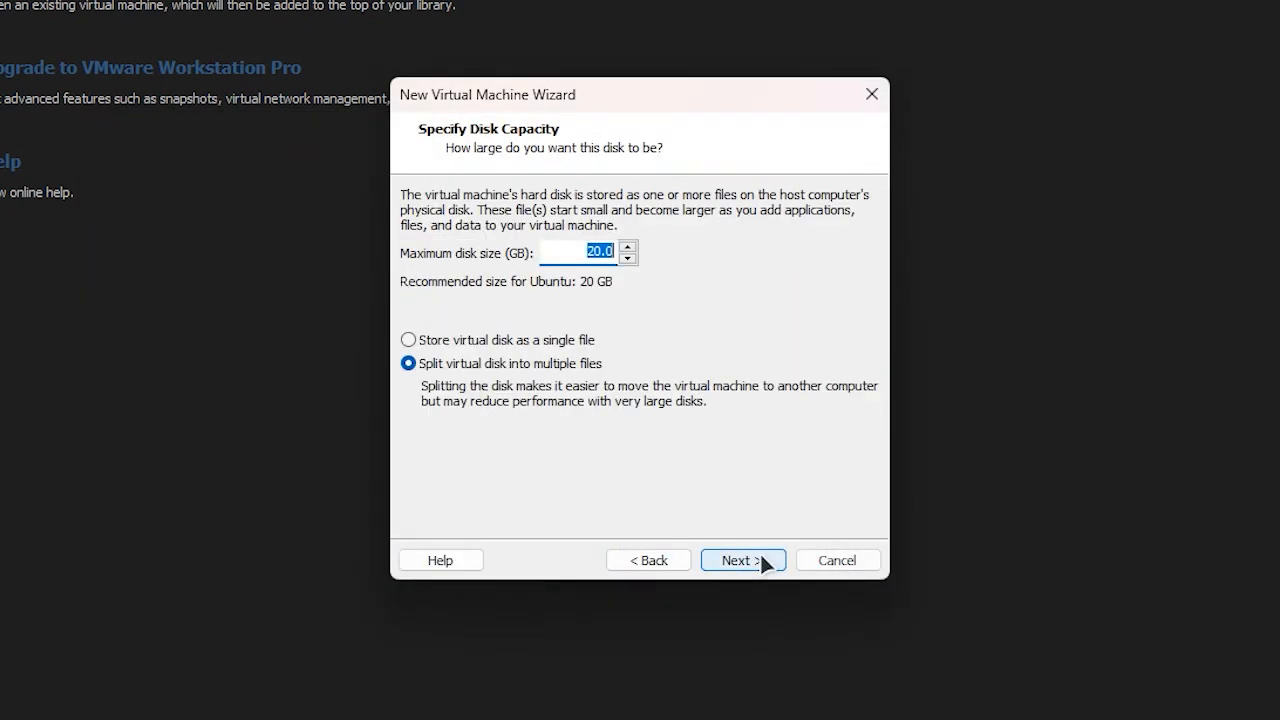
click(763, 560)
click(740, 560)
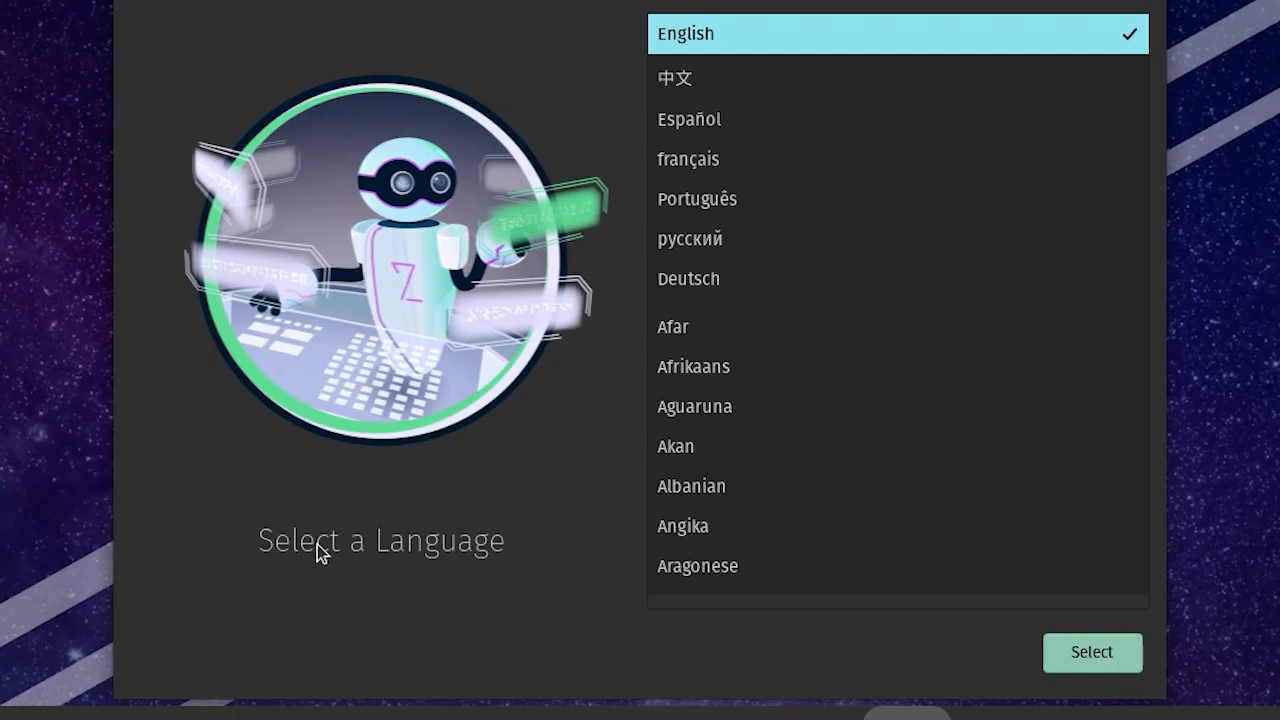
Choose English language, country and English (US) keyboard layout in the installer
click(1080, 652)
click(1080, 656)
click(1090, 656)
click(1101, 657)
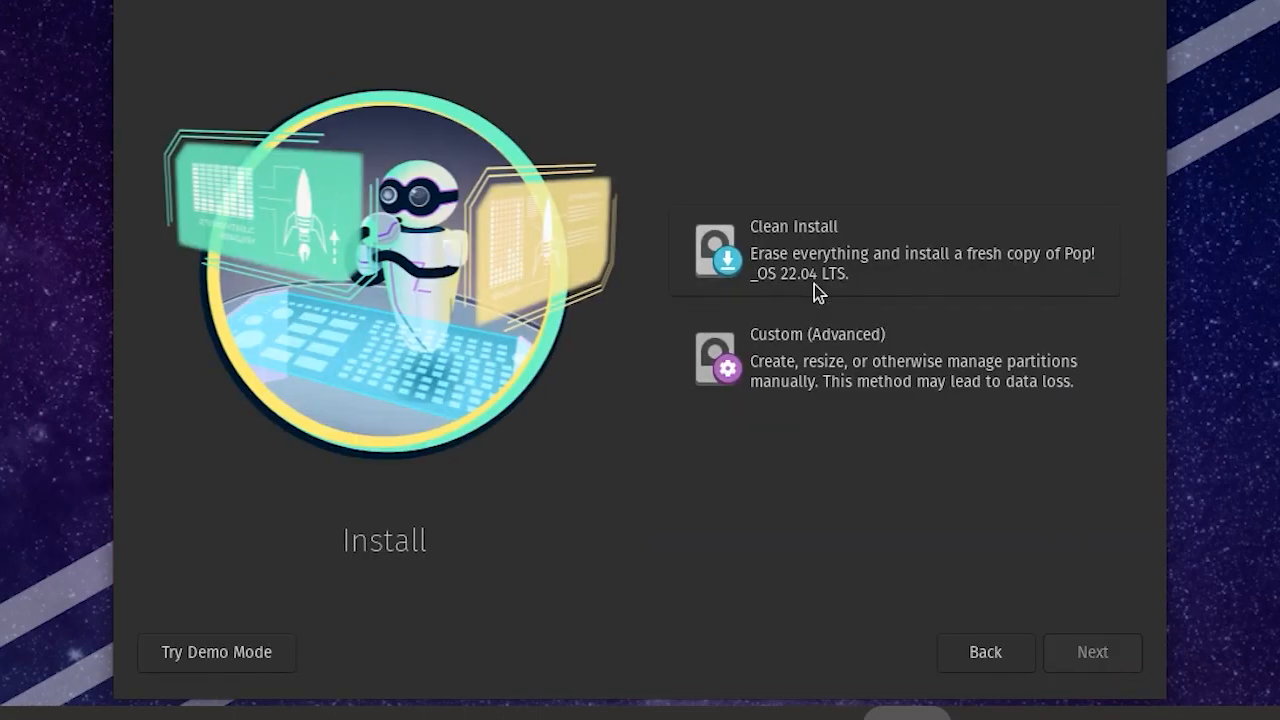
Clean-install with user 'kelompok' and an encrypted drive, then restart
click(814, 284)
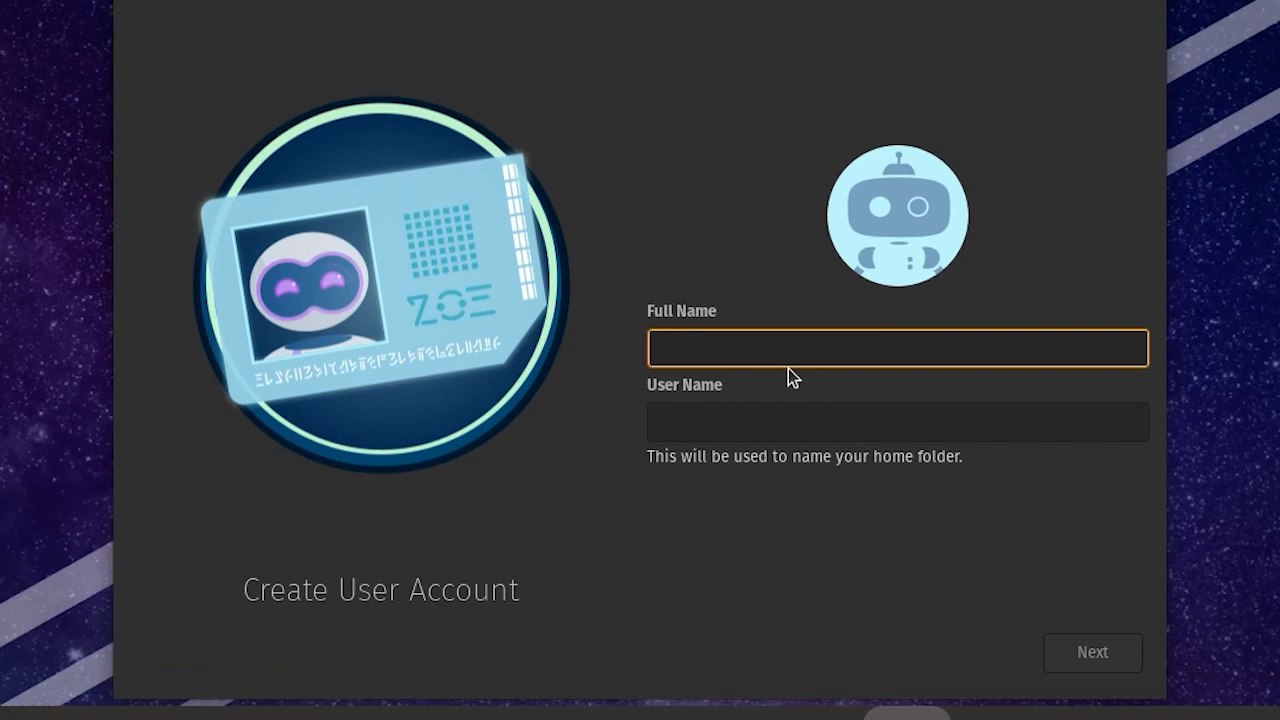
text(kelompok)
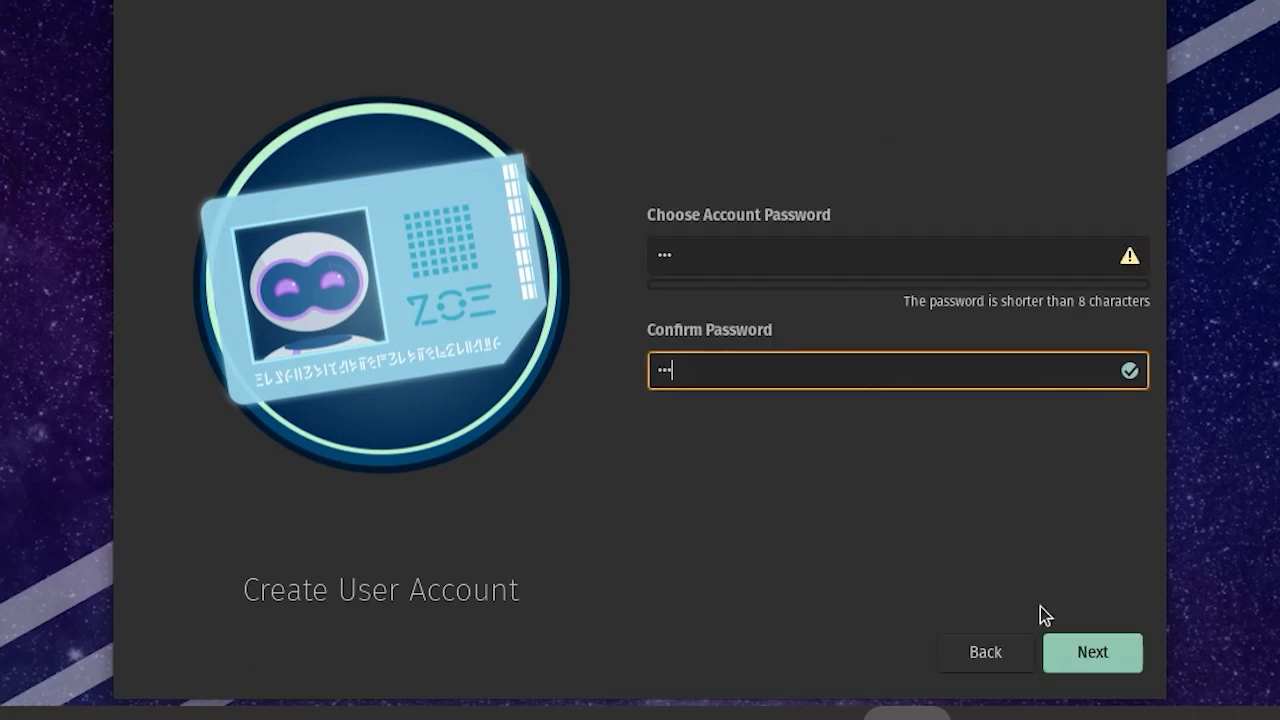
click(1085, 652)
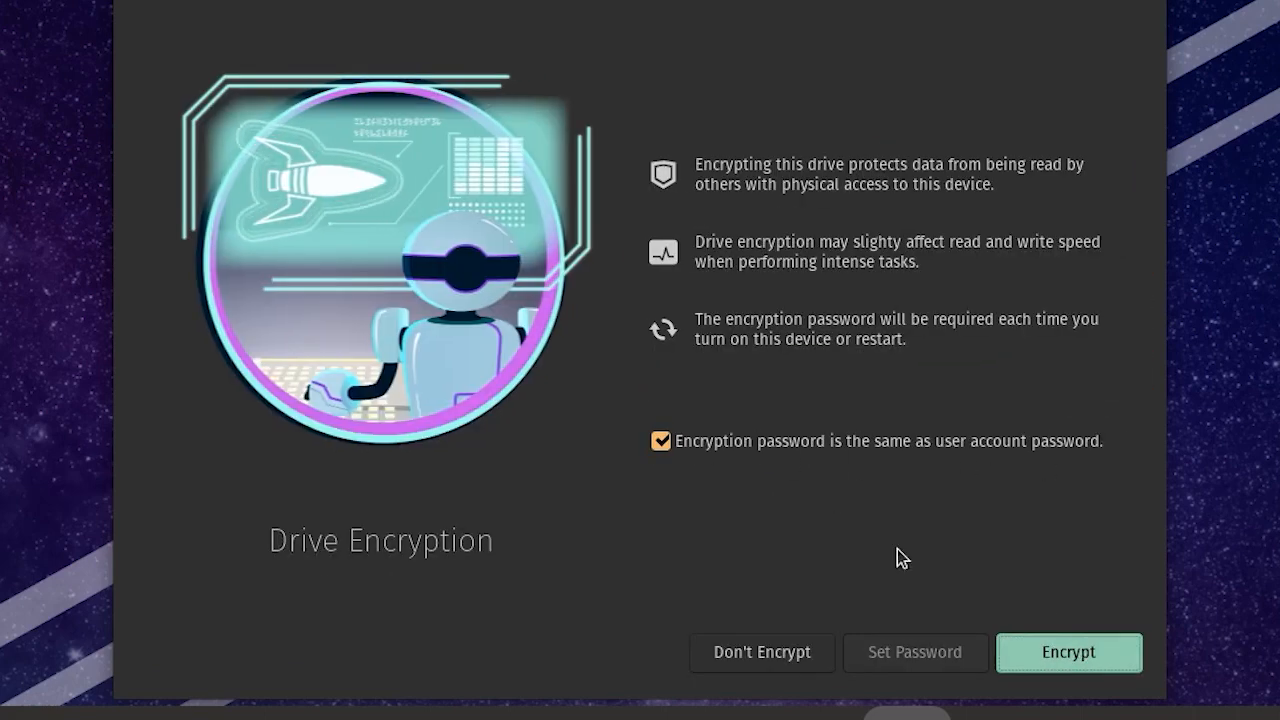
click(1061, 664)
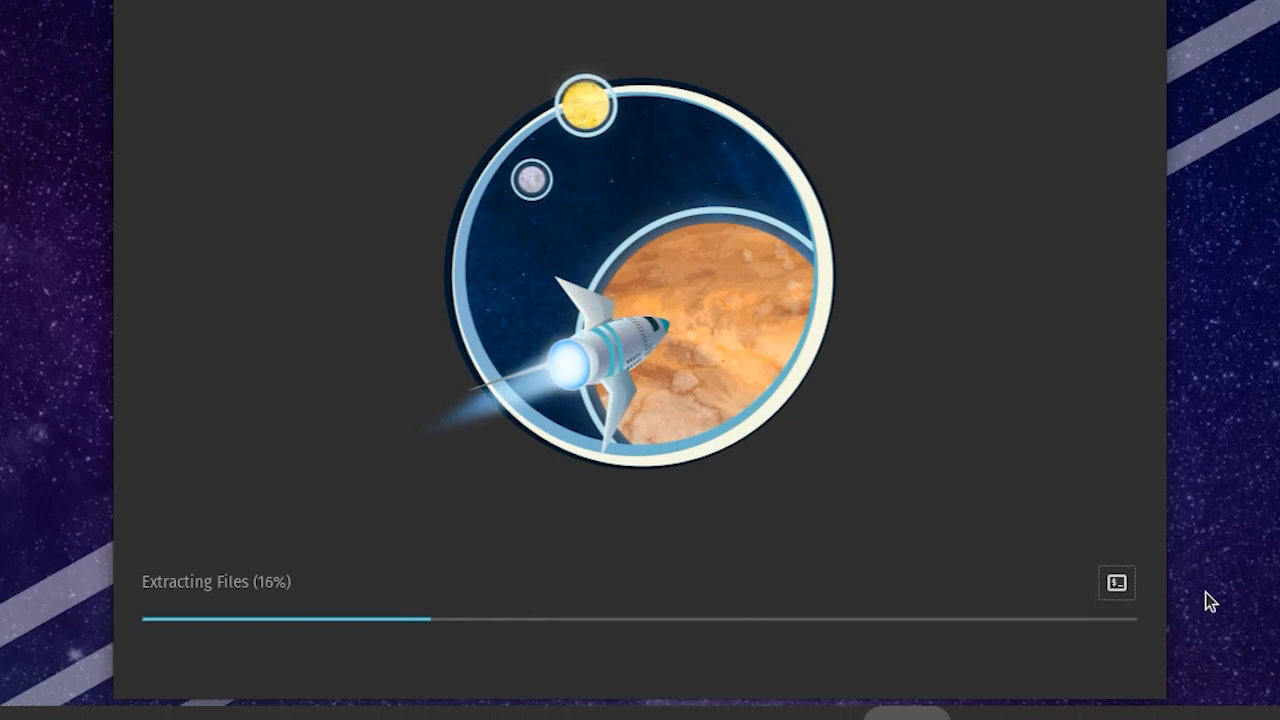
click(1117, 583)
click(1117, 583)
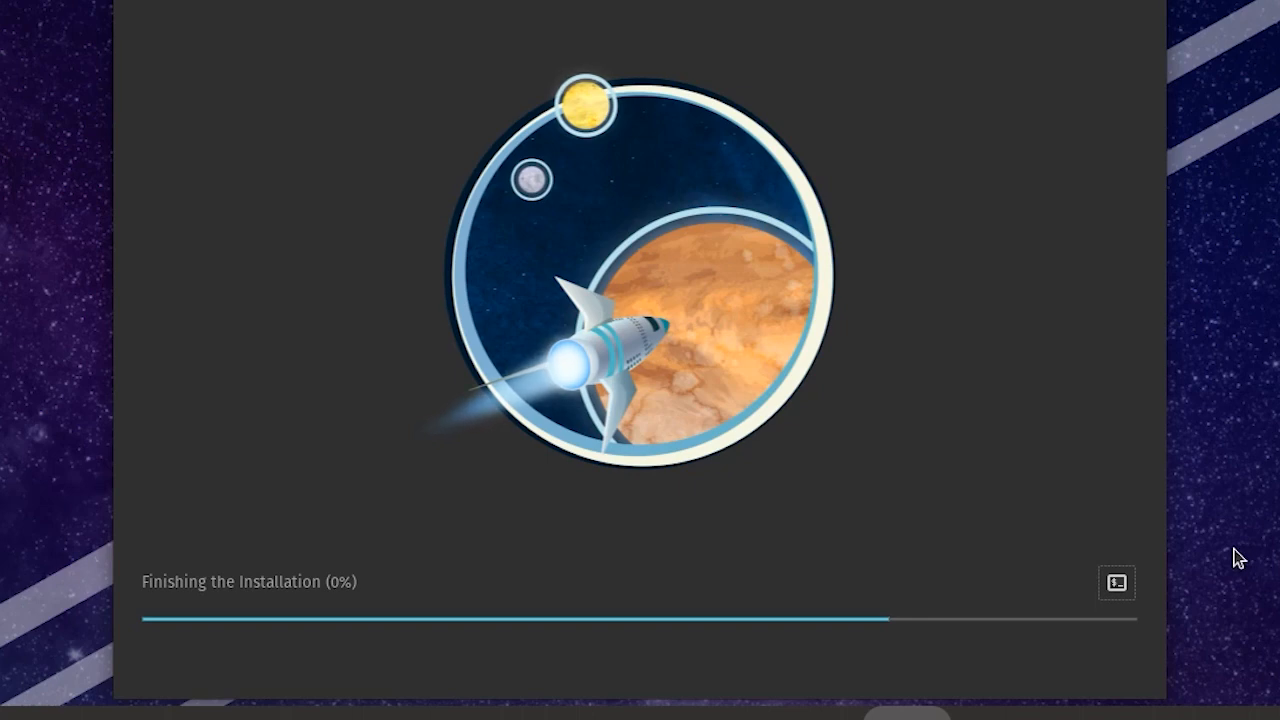
click(900, 654)
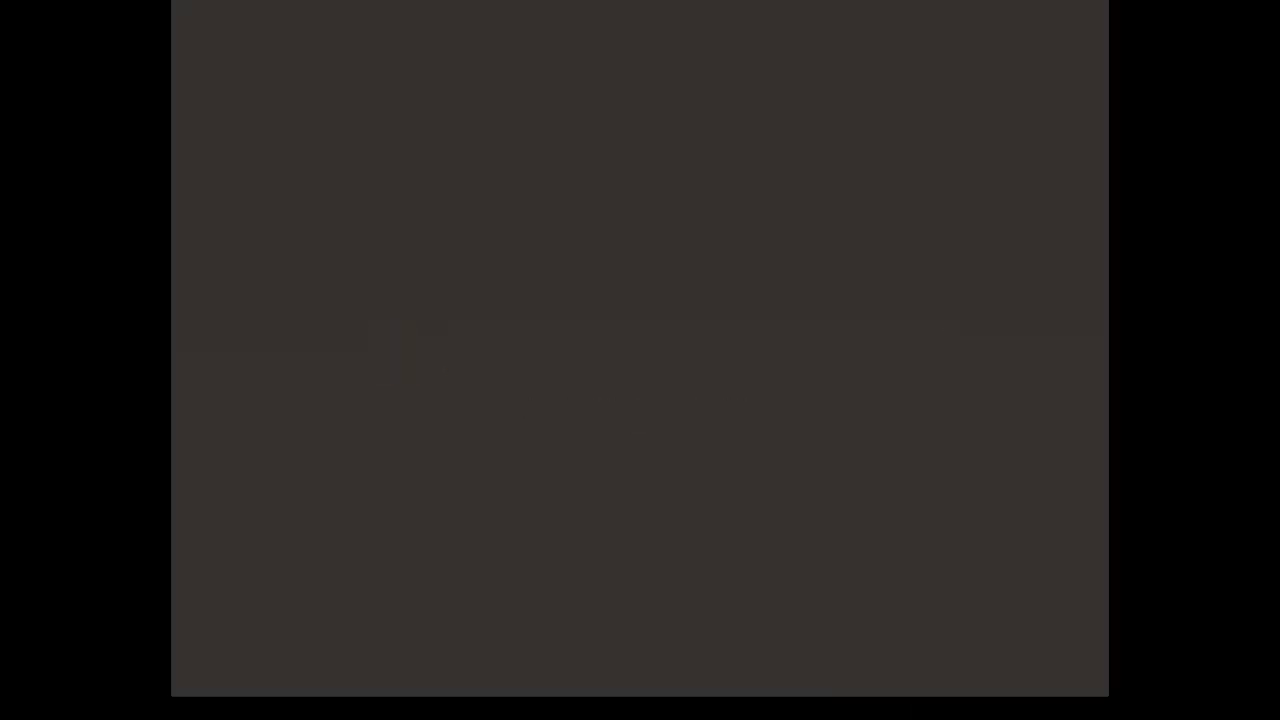
Unlock the cryptdata disk with its passphrase and log in with the account password
text(••)
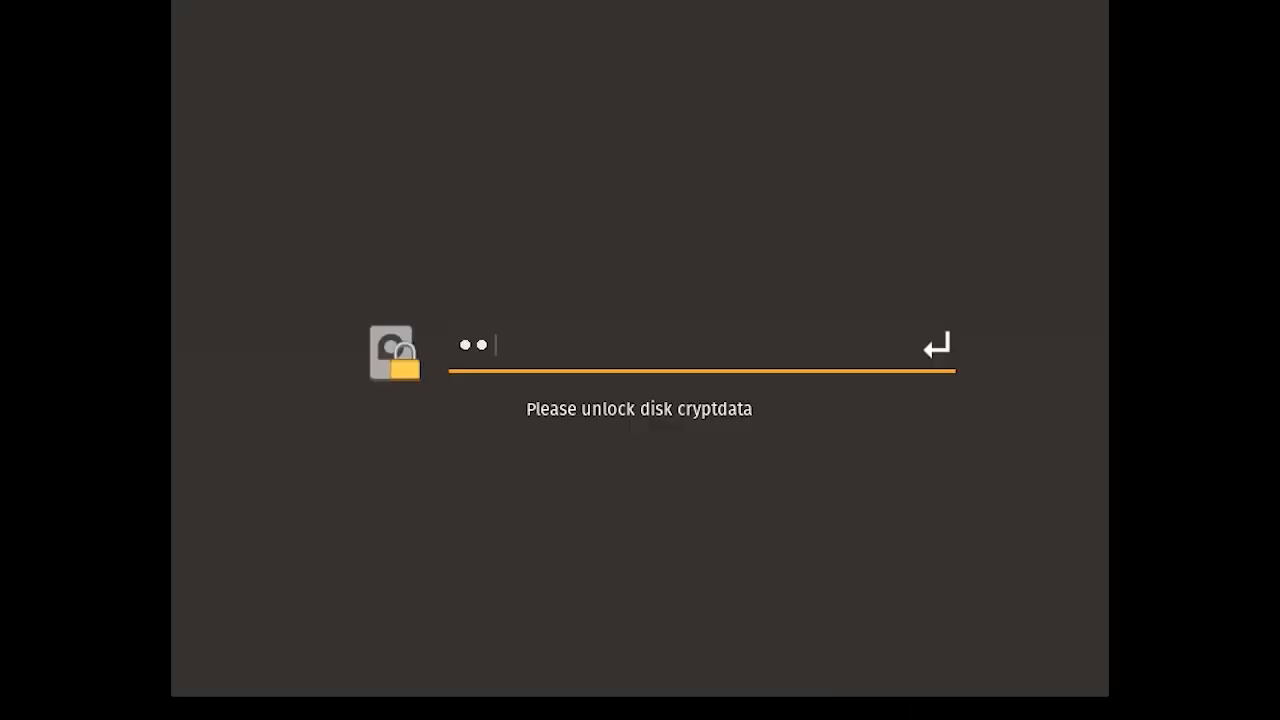
key(Return)
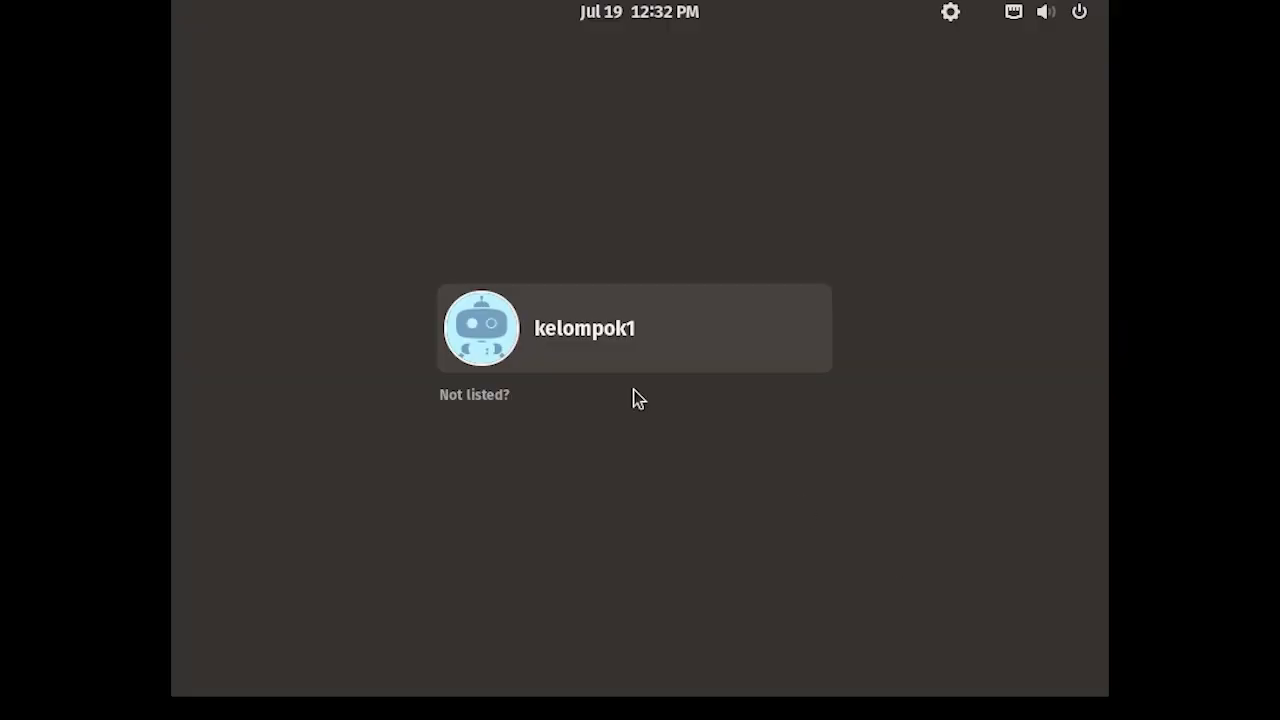
click(638, 350)
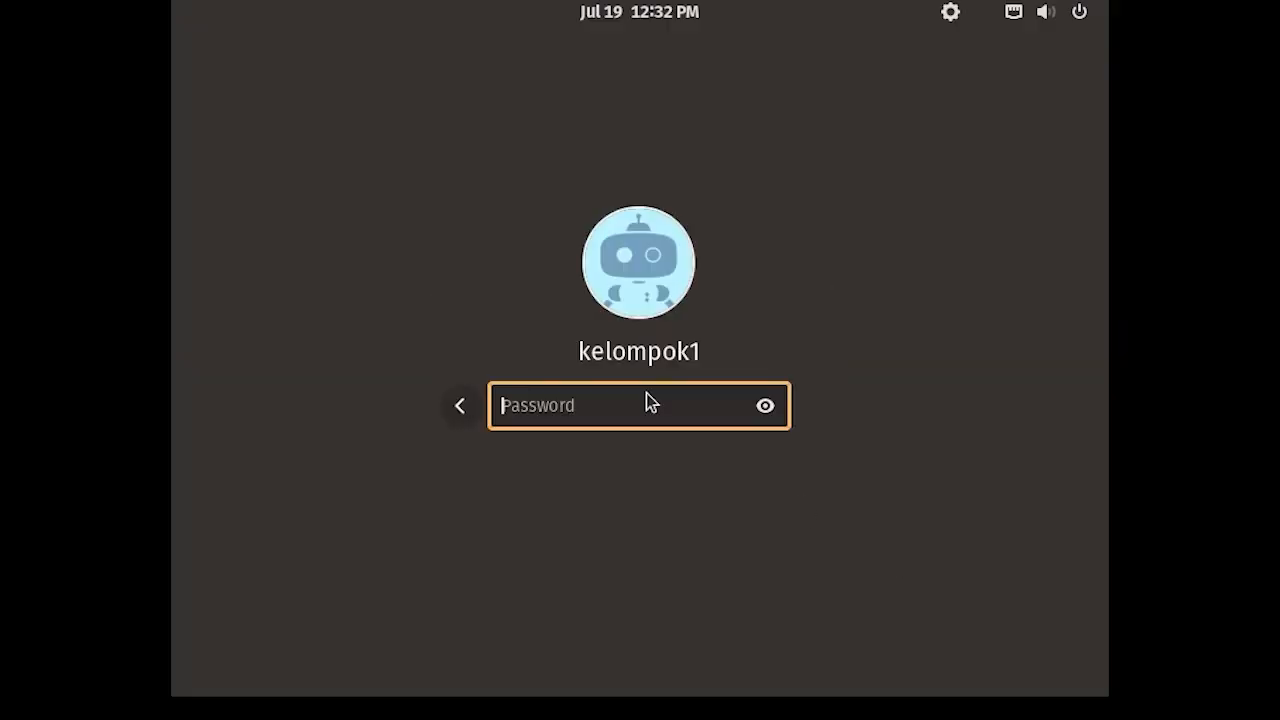
text(••••••)
key(Return)
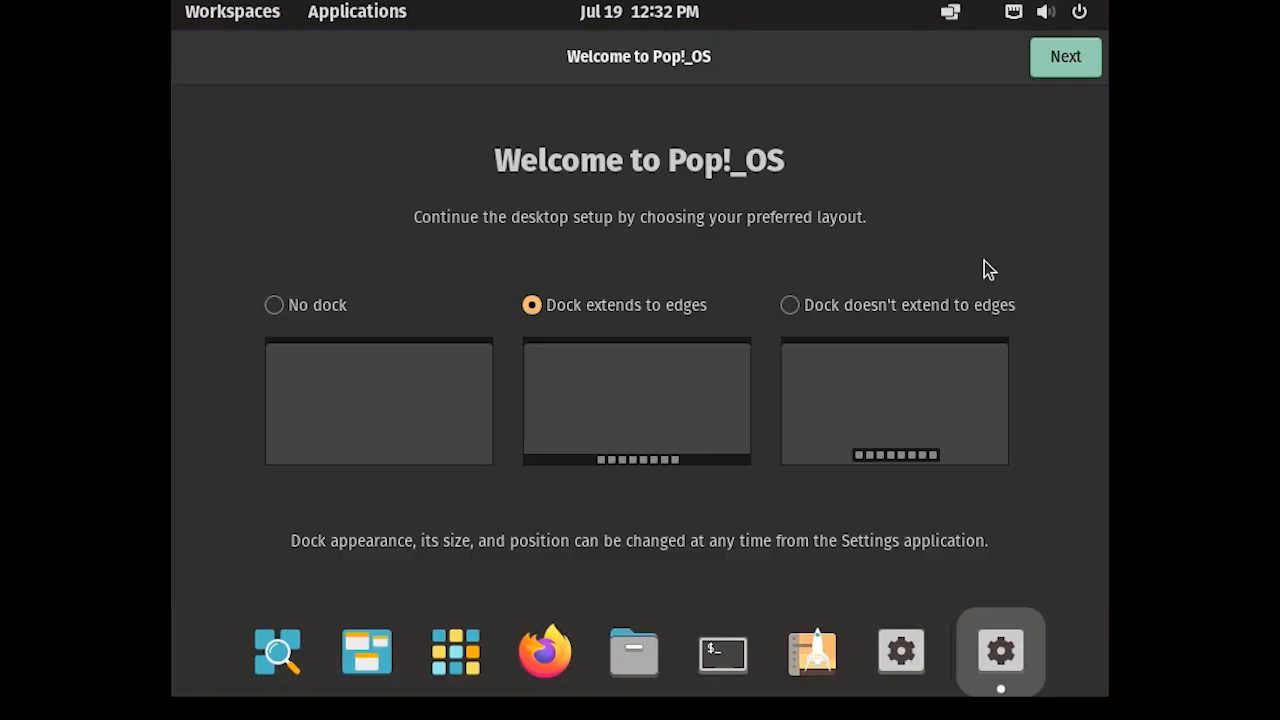
Pick the dock that doesn't extend to edges and continue through top bar, gestures, appearance and privacy
click(385, 400)
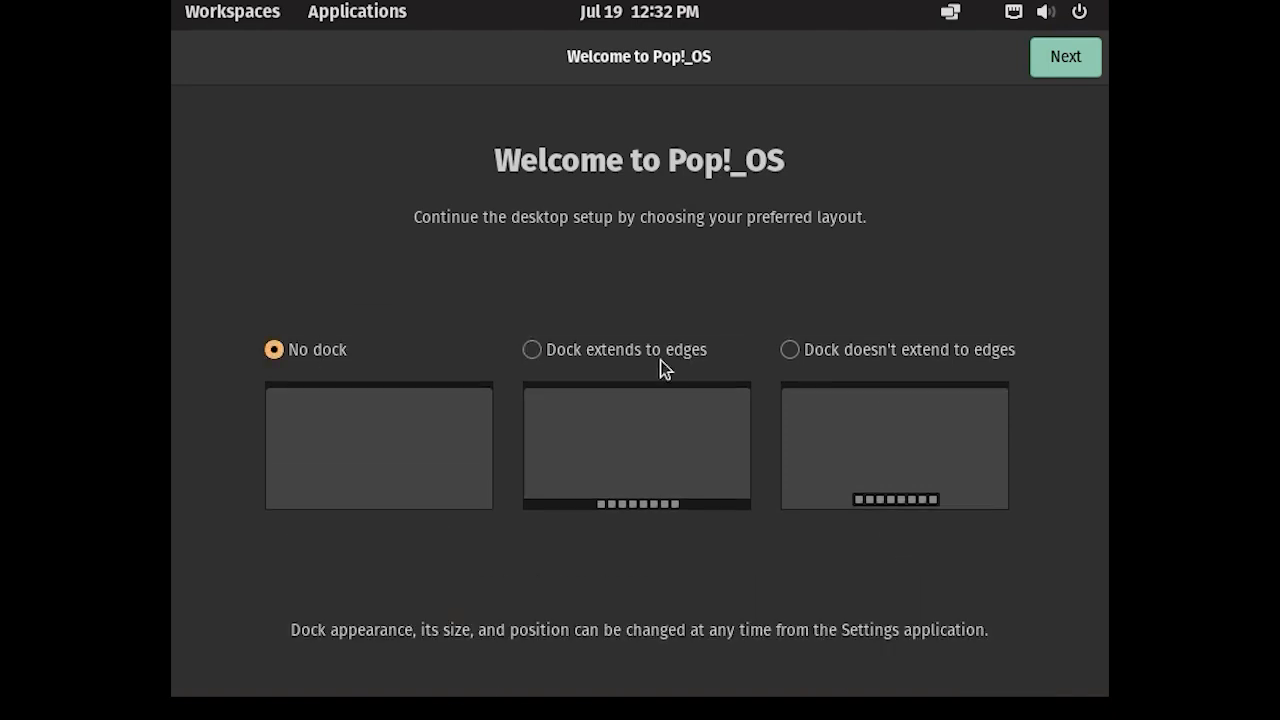
click(655, 400)
click(868, 405)
click(1048, 65)
click(1070, 58)
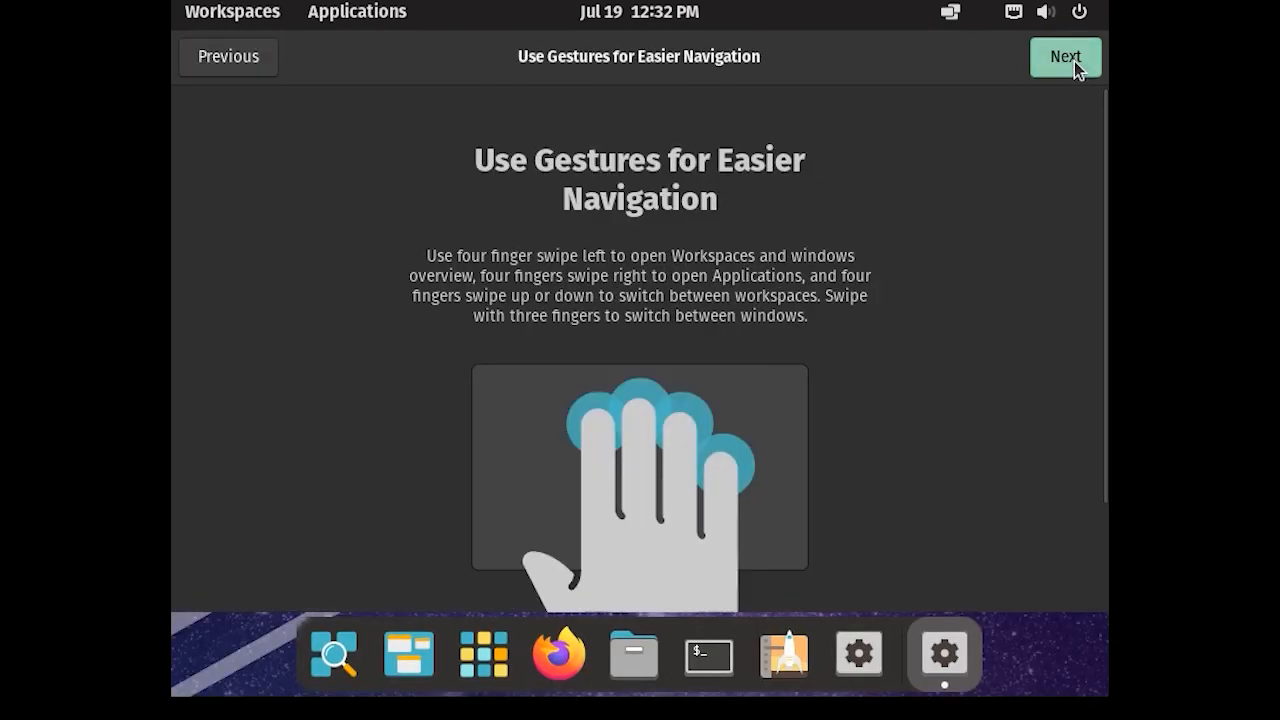
click(1046, 66)
click(1062, 58)
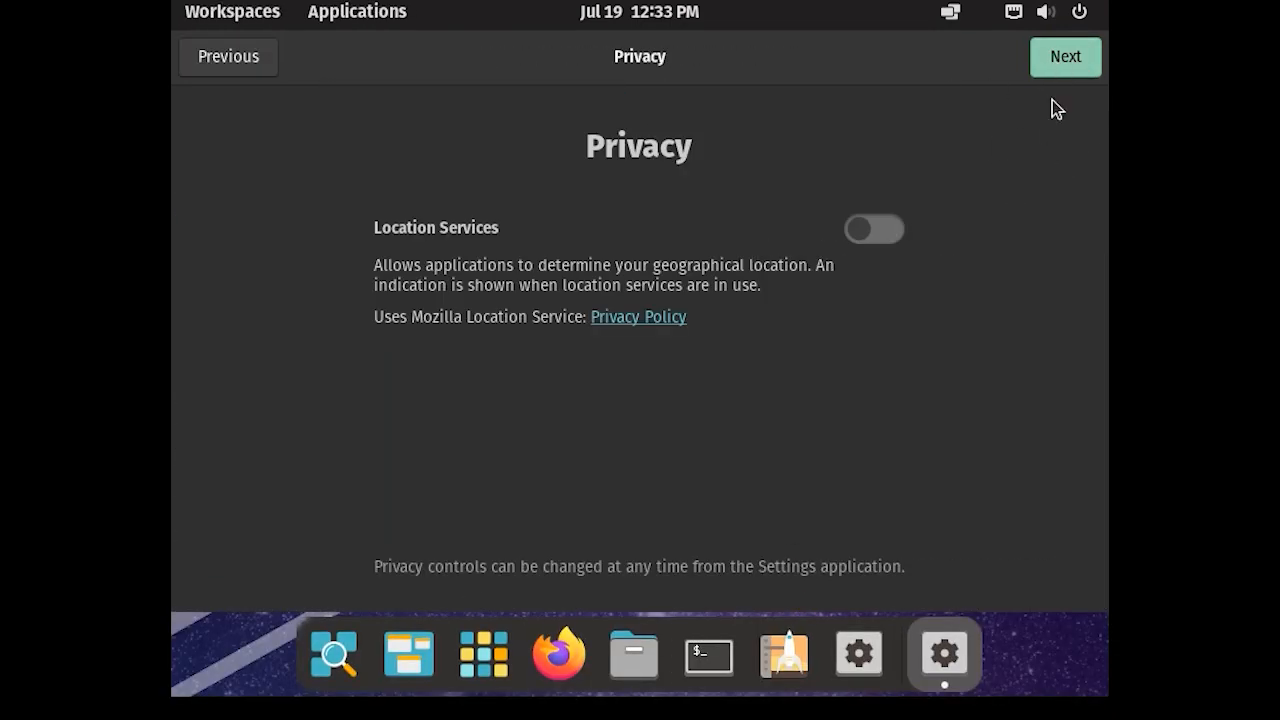
click(1062, 58)
Search 'ban' to choose the time zone, skip online accounts, and finish setup
text(indone)
key(BackSpace)
key(BackSpace)
key(BackSpace)
key(BackSpace)
key(BackSpace)
key(BackSpace)
text(ban)
click(623, 281)
click(1065, 57)
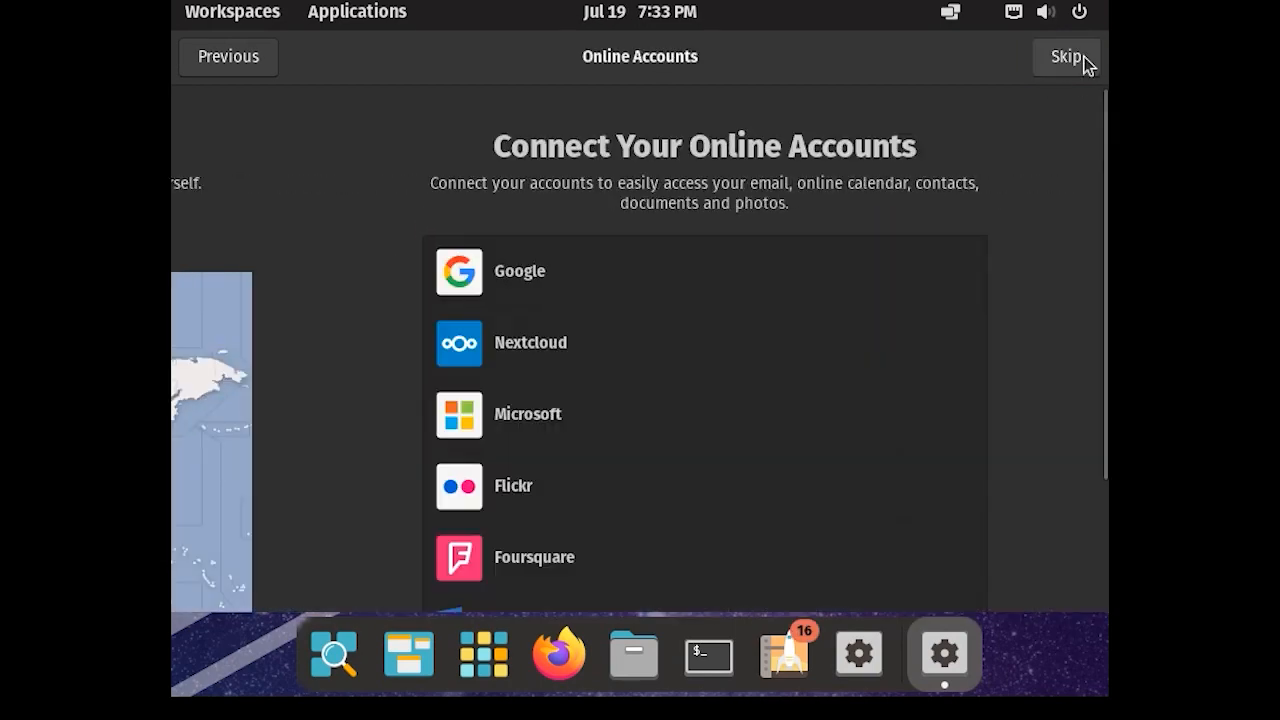
click(1086, 57)
click(640, 554)
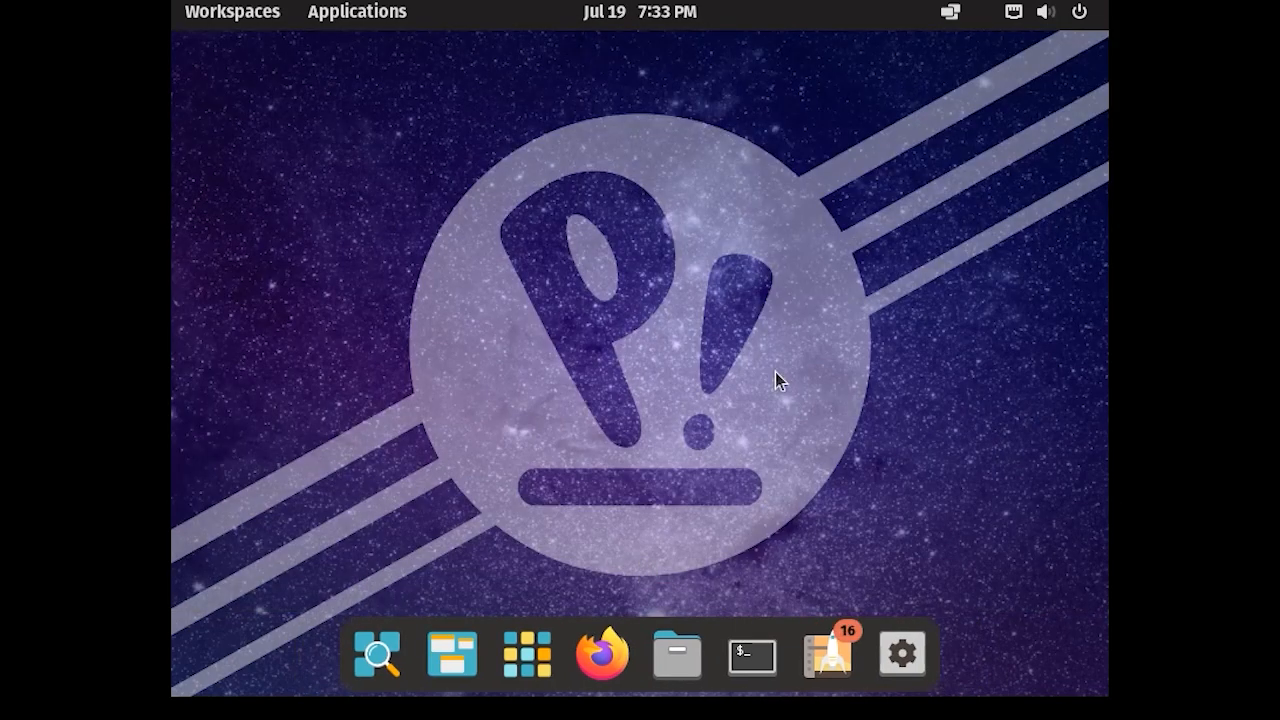
click(232, 11)
click(357, 11)
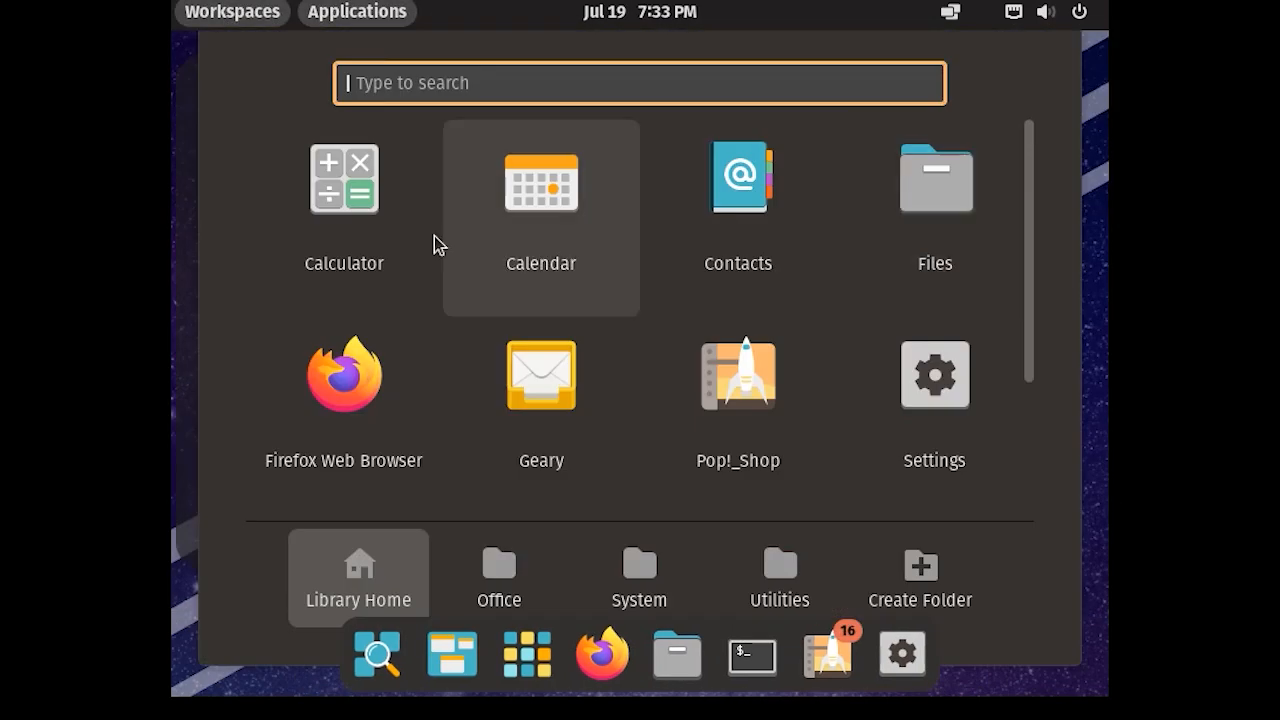
Try Calculator, a launcher search for 'calenda', the App Library and Pop!_Shop
click(405, 238)
click(610, 64)
click(380, 656)
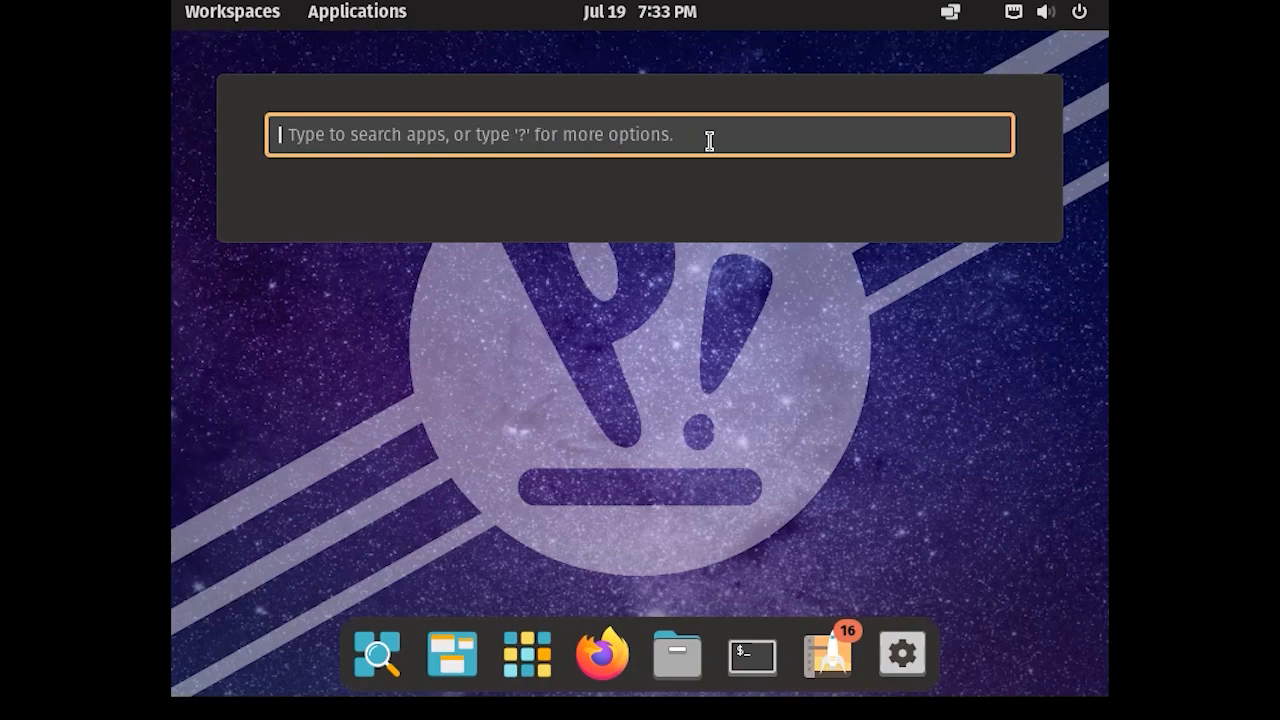
text(calenda)
key(Escape)
click(527, 655)
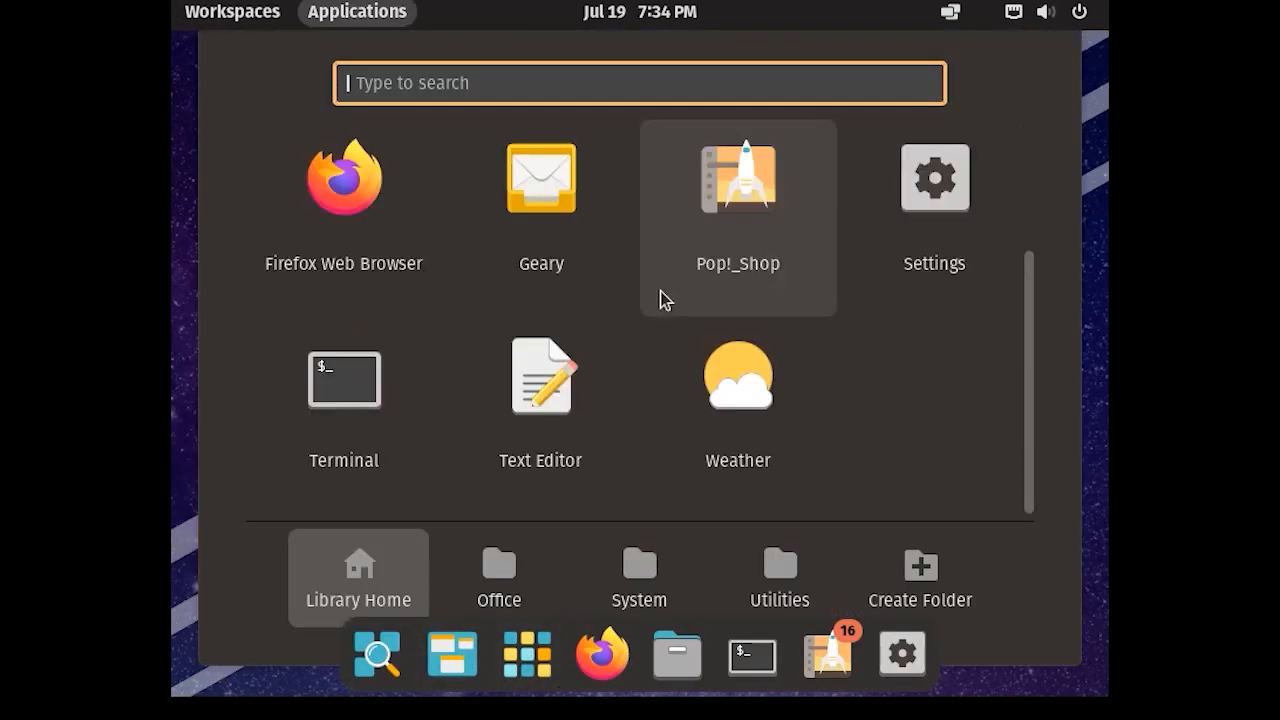
key(Escape)
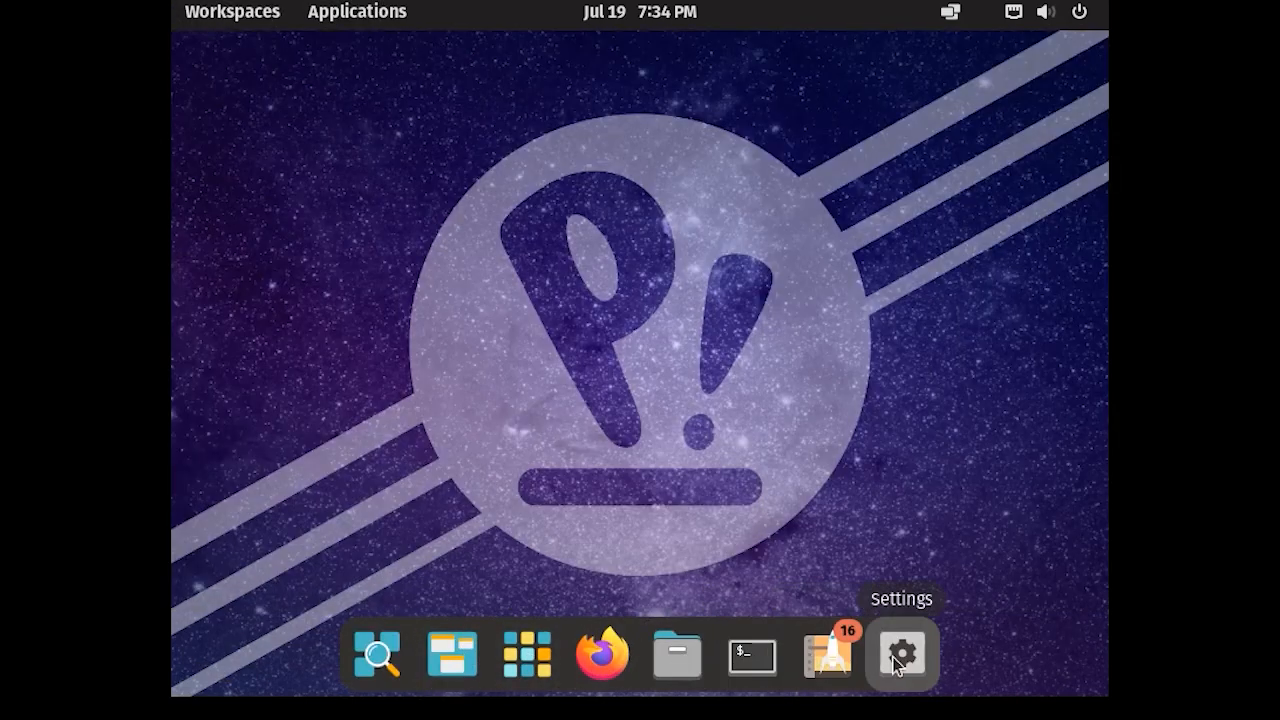
click(835, 657)
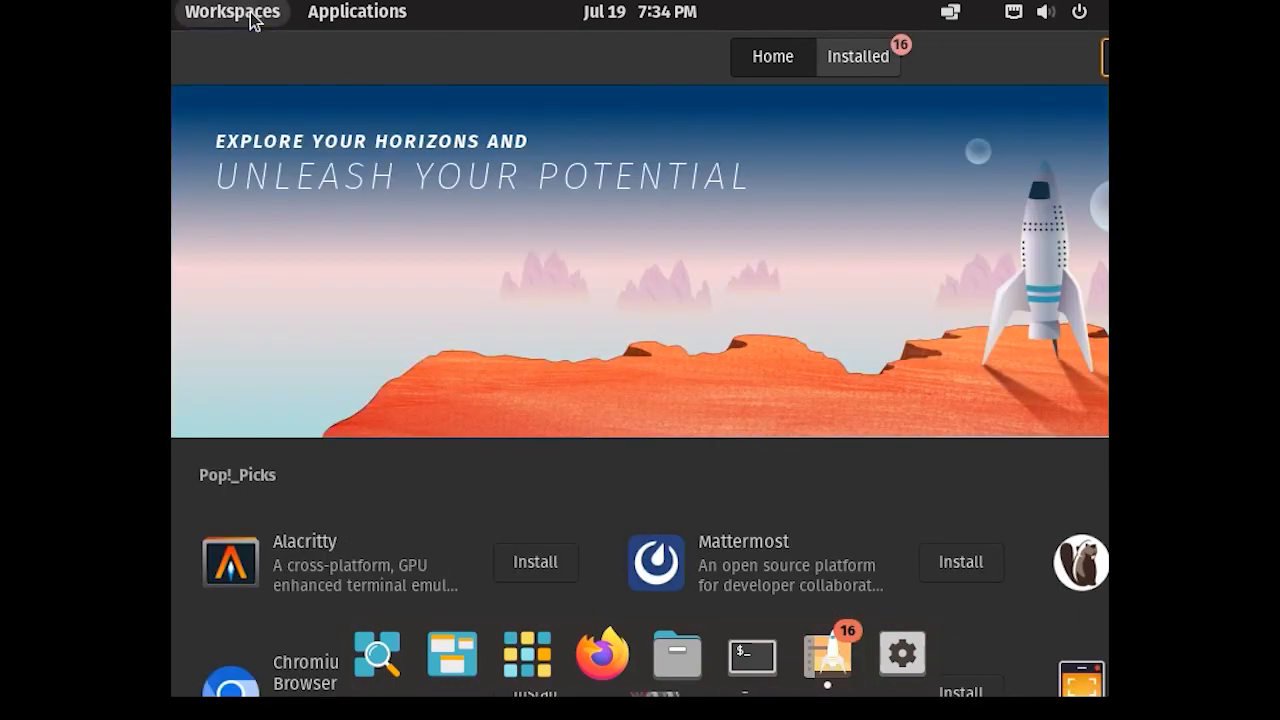
In Settings > Displays, set the resolution to 1280 × 720 (16:9)
click(902, 655)
scroll(366, 320, down, 5)
scroll(366, 400, up, 5)
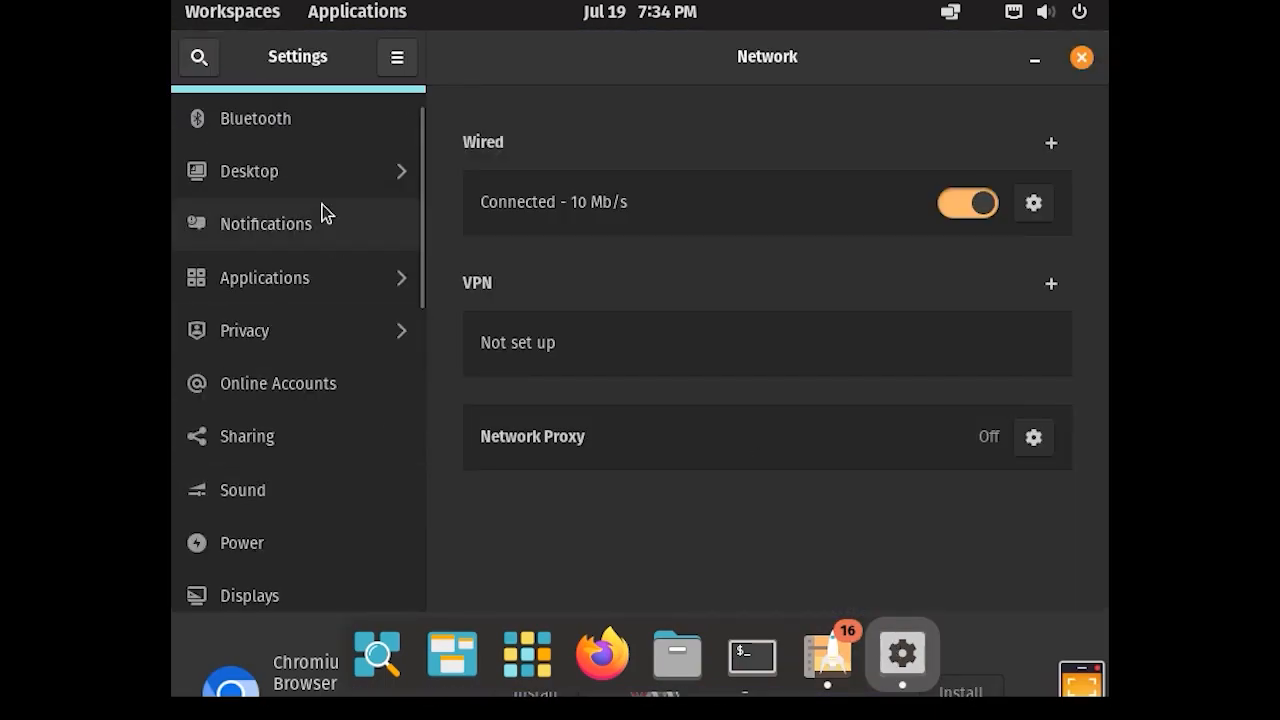
click(250, 526)
click(1049, 272)
click(1048, 272)
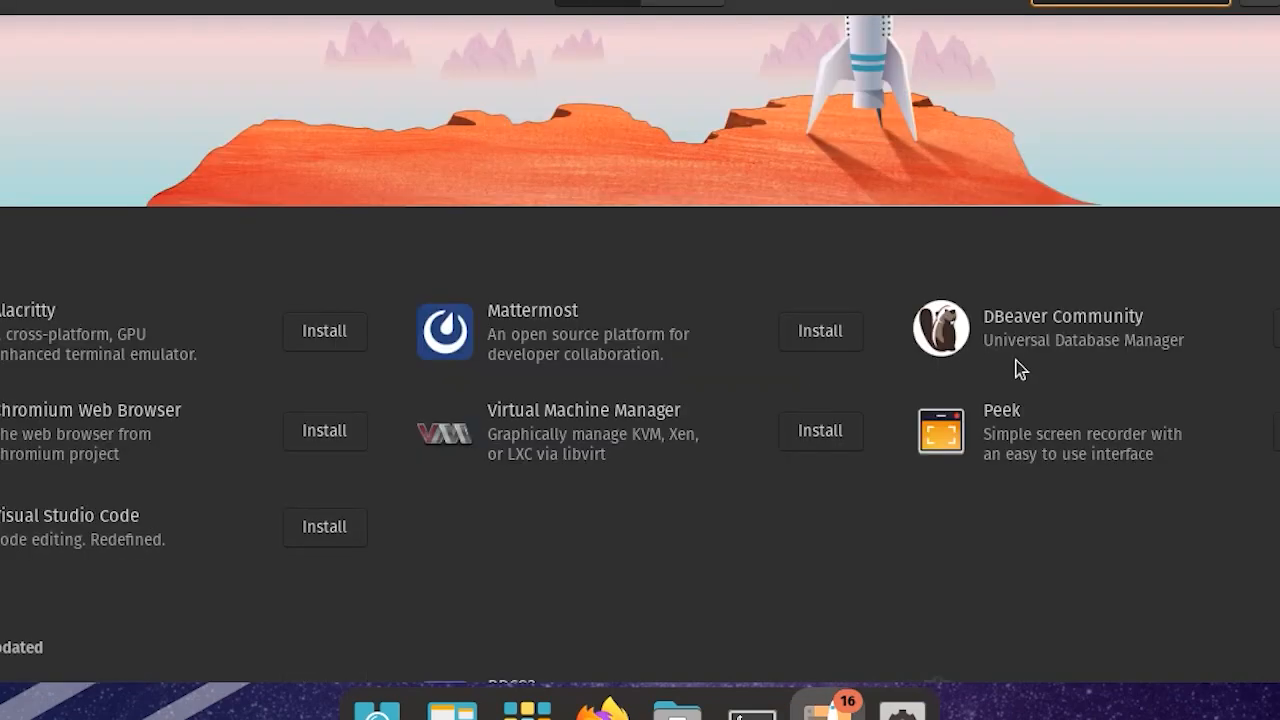
Look over the Users page, then Desktop's Background, Appearance and Dock settings
scroll(1130, 429, down, 5)
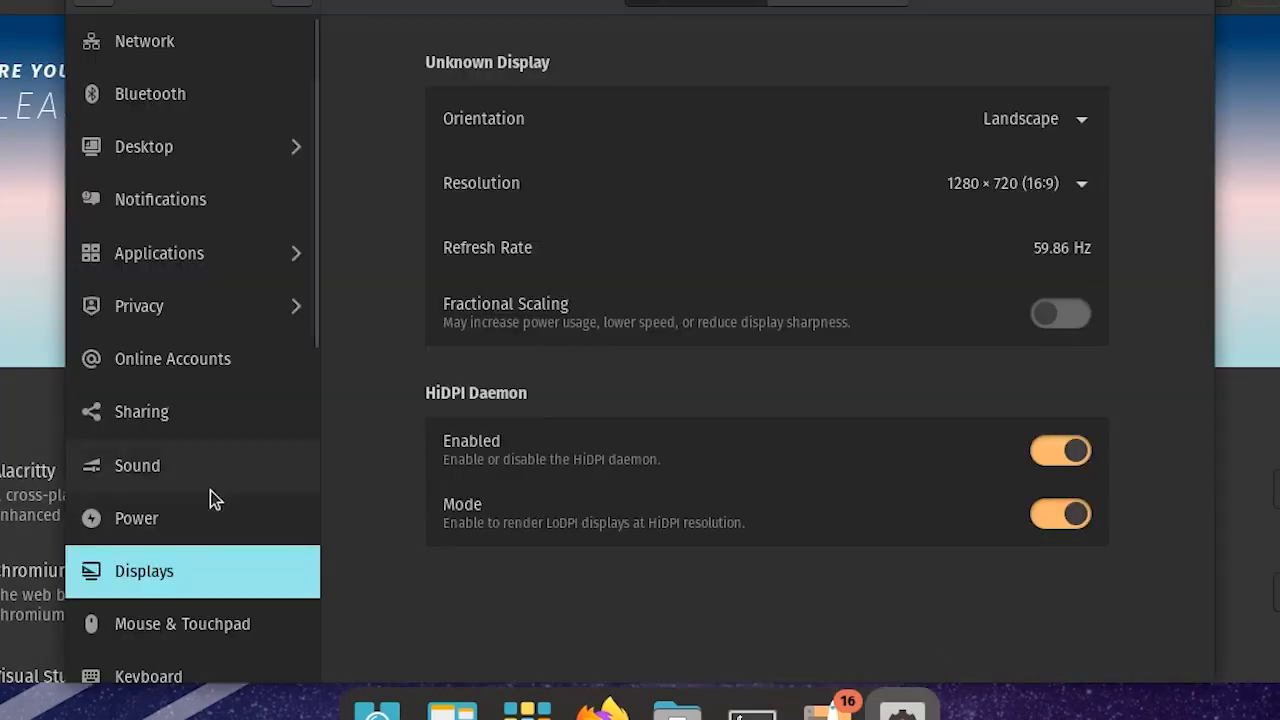
scroll(230, 420, down, 3)
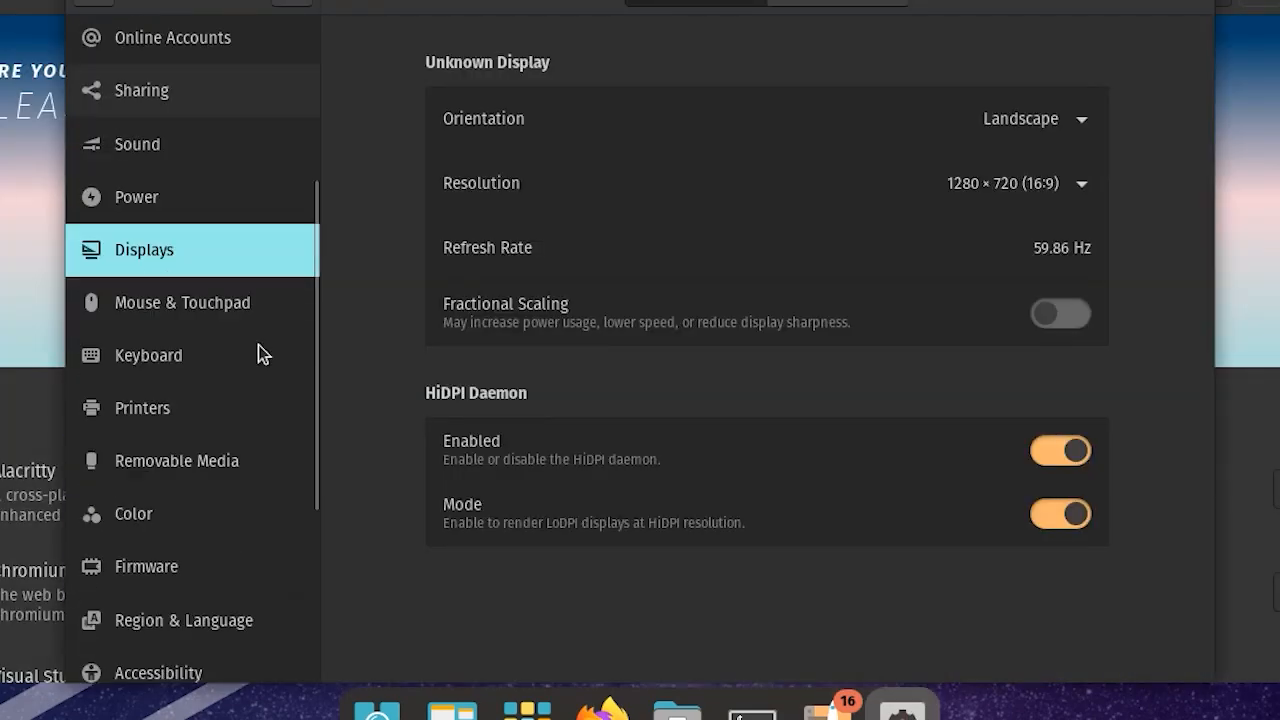
scroll(258, 355, down, 3)
click(251, 363)
scroll(220, 451, up, 4)
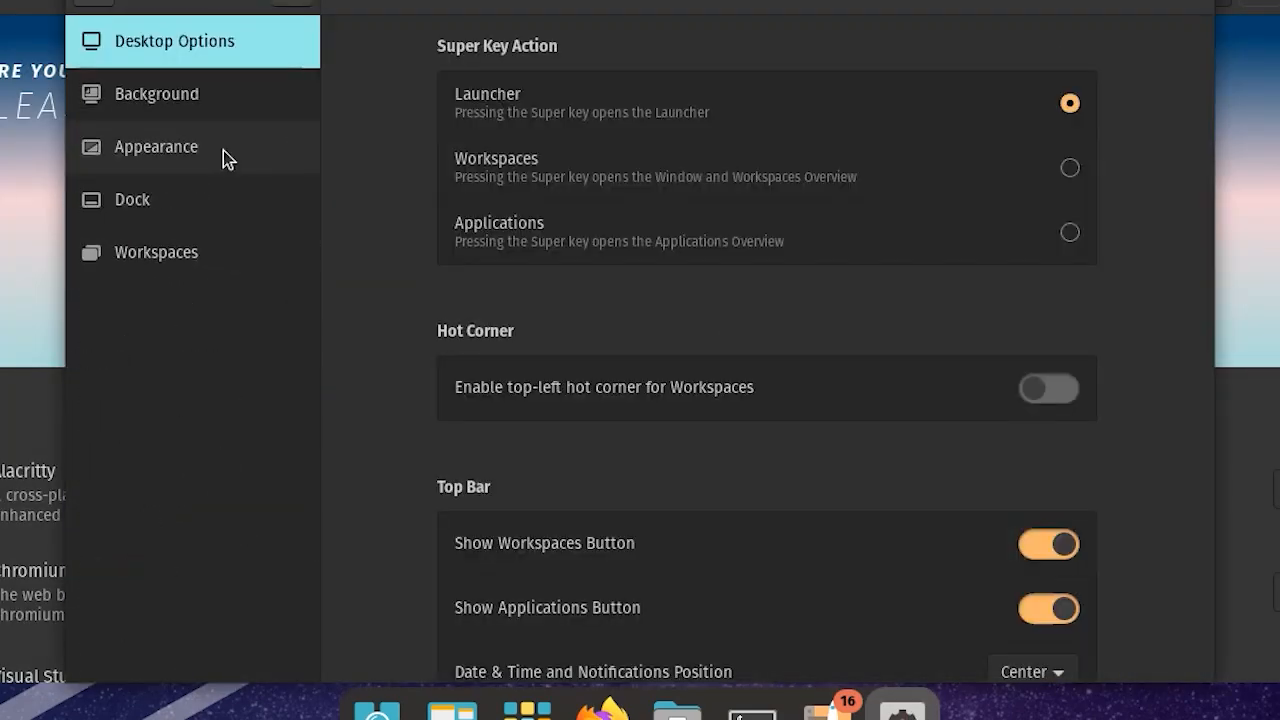
click(200, 93)
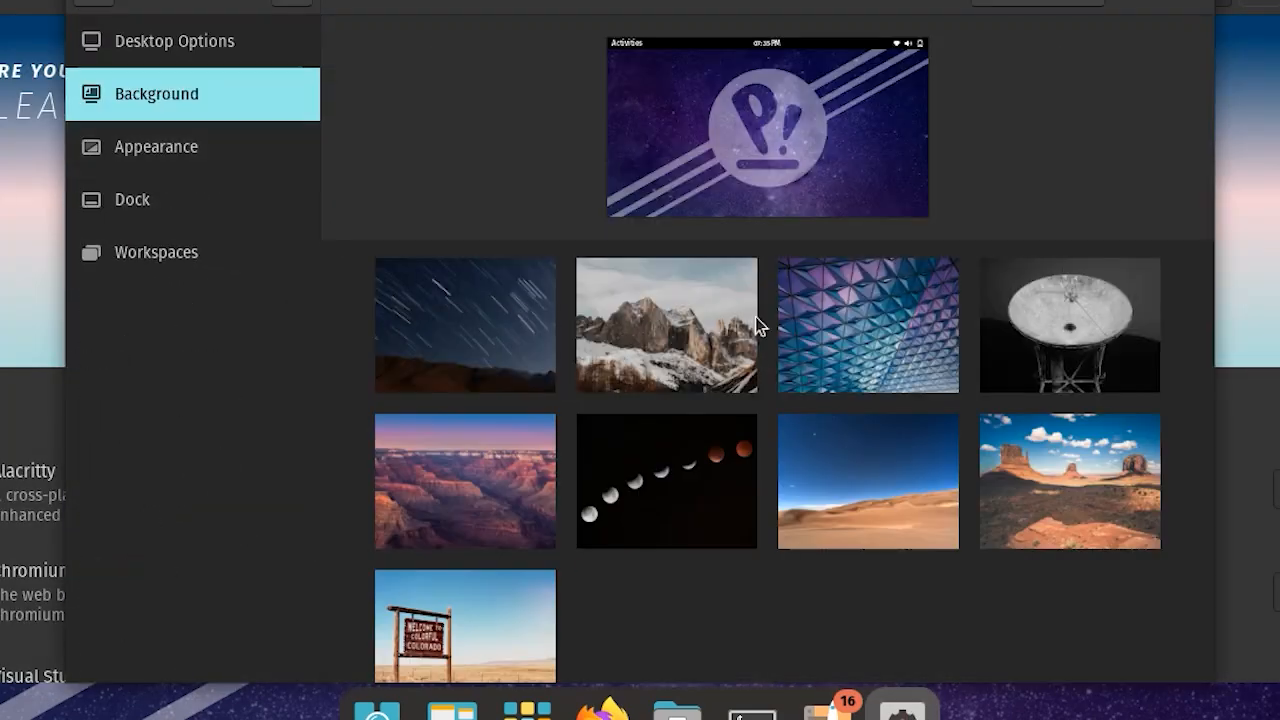
click(200, 146)
click(150, 199)
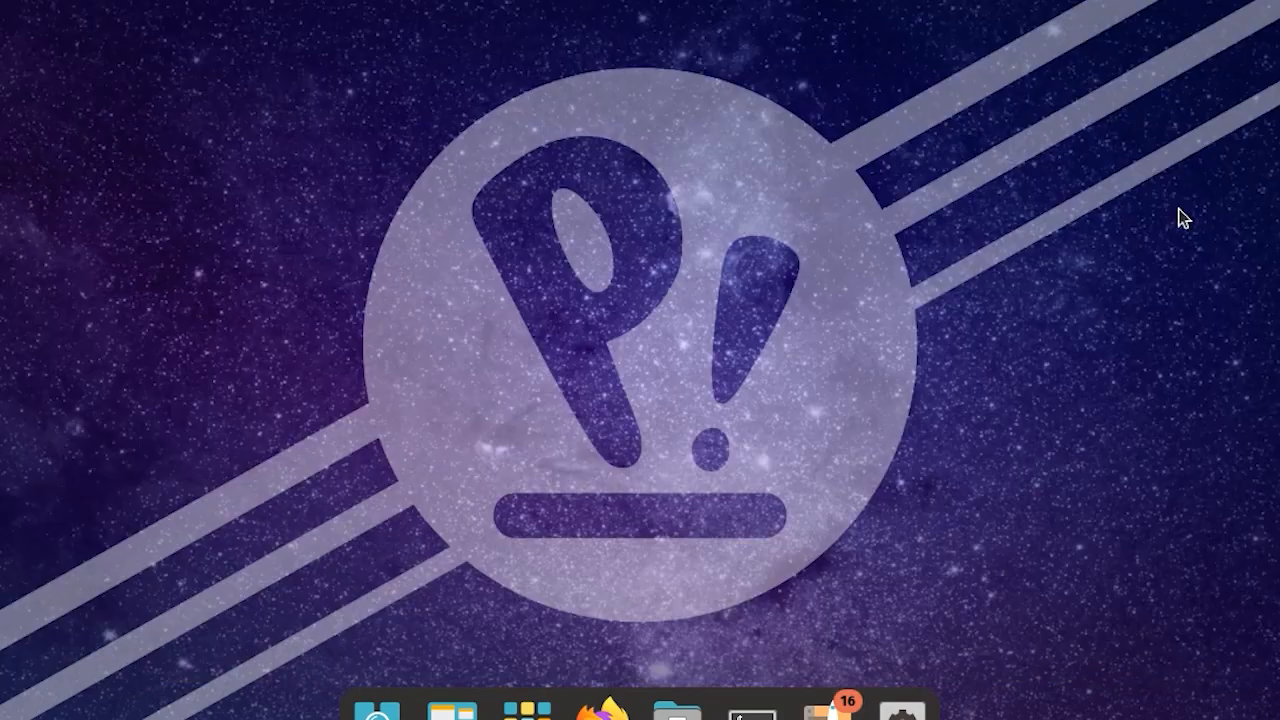